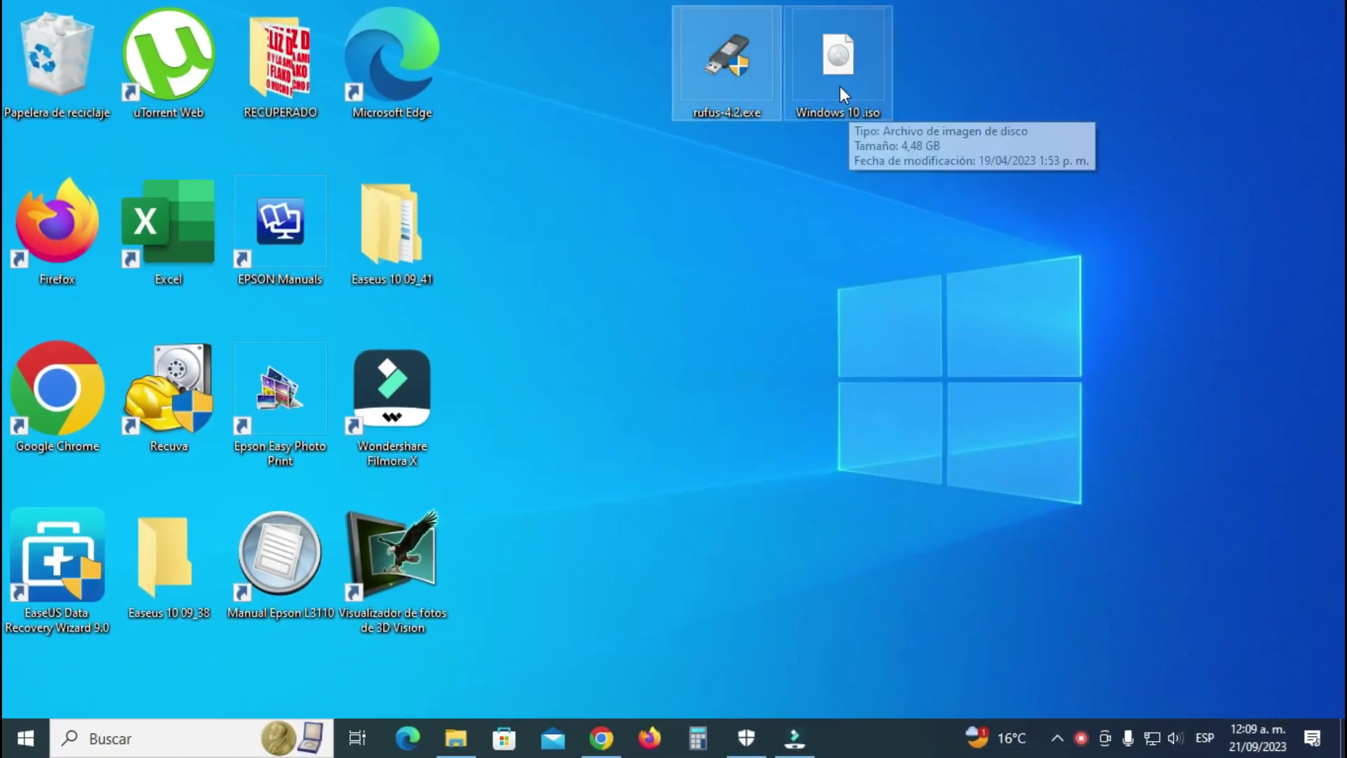
pyautogui.doubleClick(705, 63)
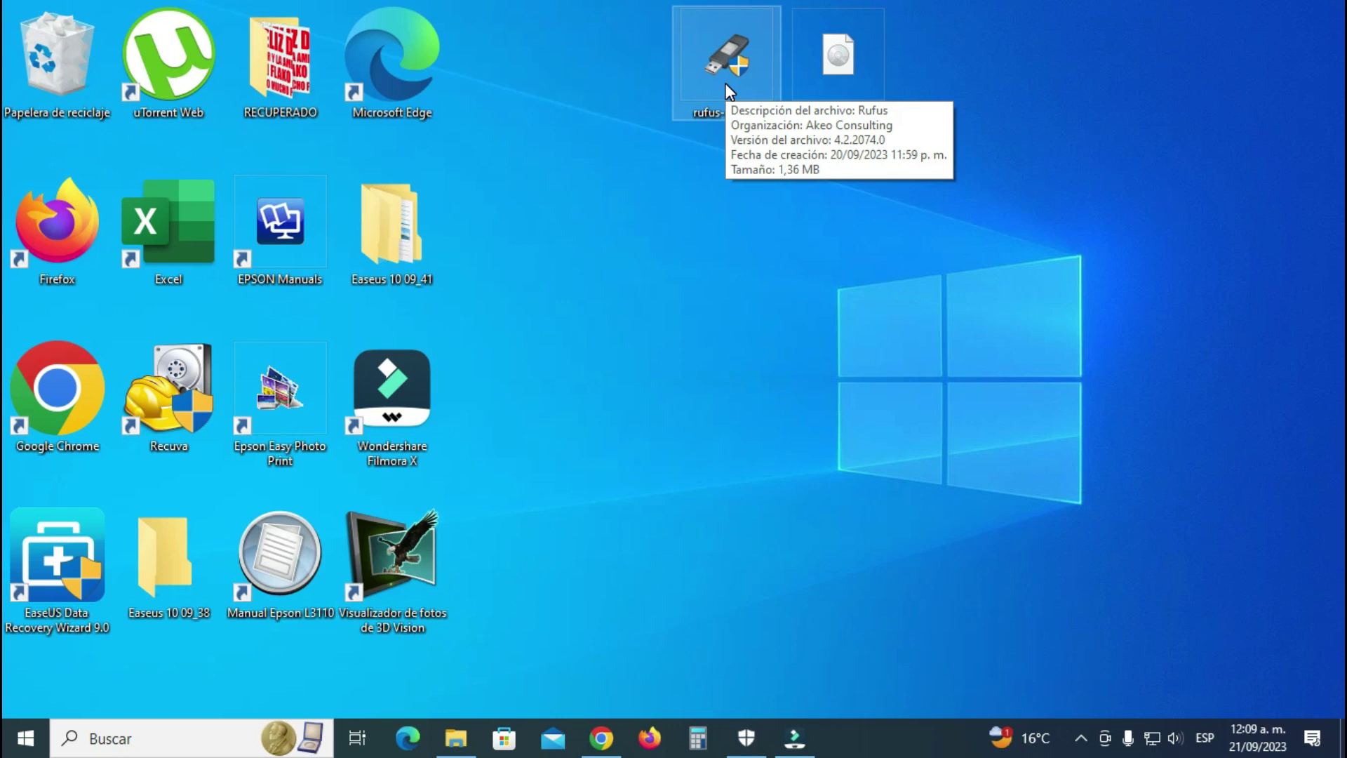
pyautogui.click(845, 91)
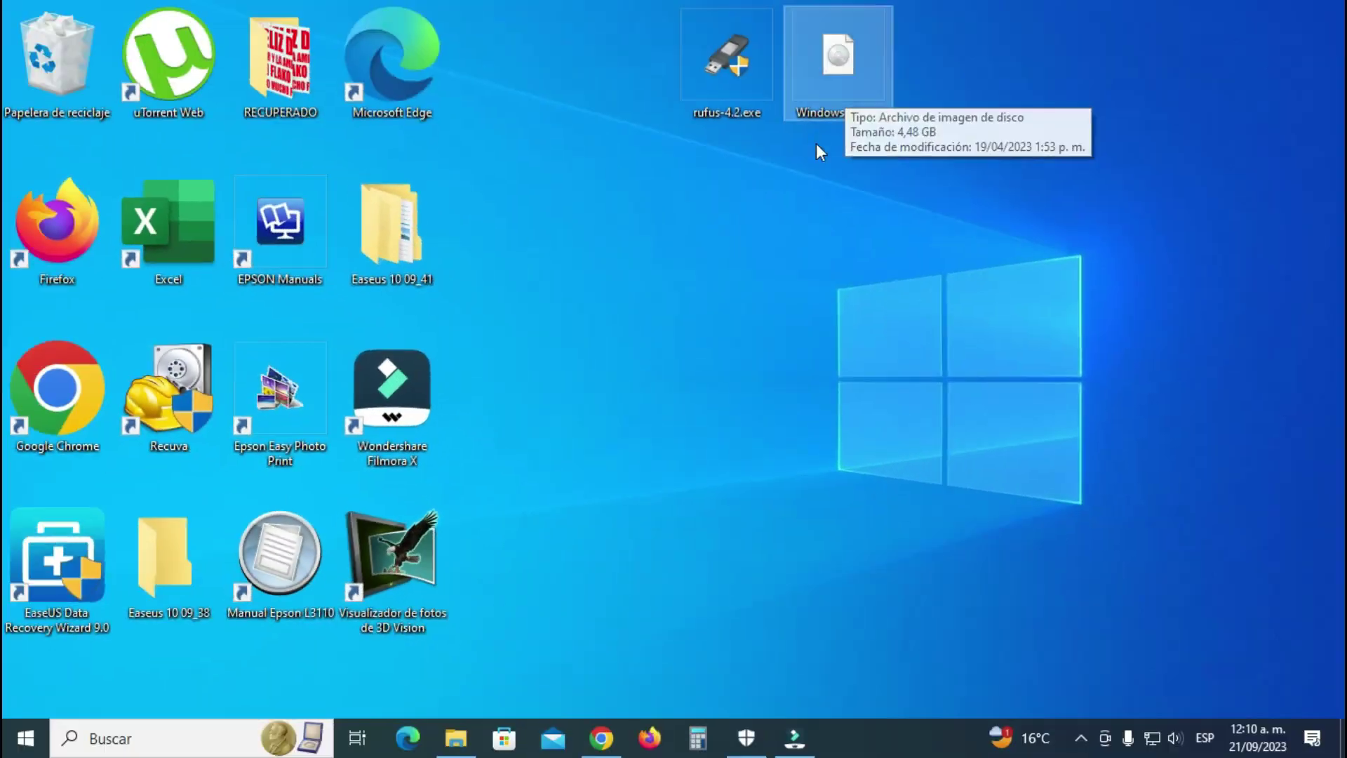
pyautogui.keyDown('ctrl'); pyautogui.click(727, 104); pyautogui.keyUp('ctrl')
pyautogui.click(827, 95)
pyautogui.click(721, 85)
pyautogui.click(819, 83)
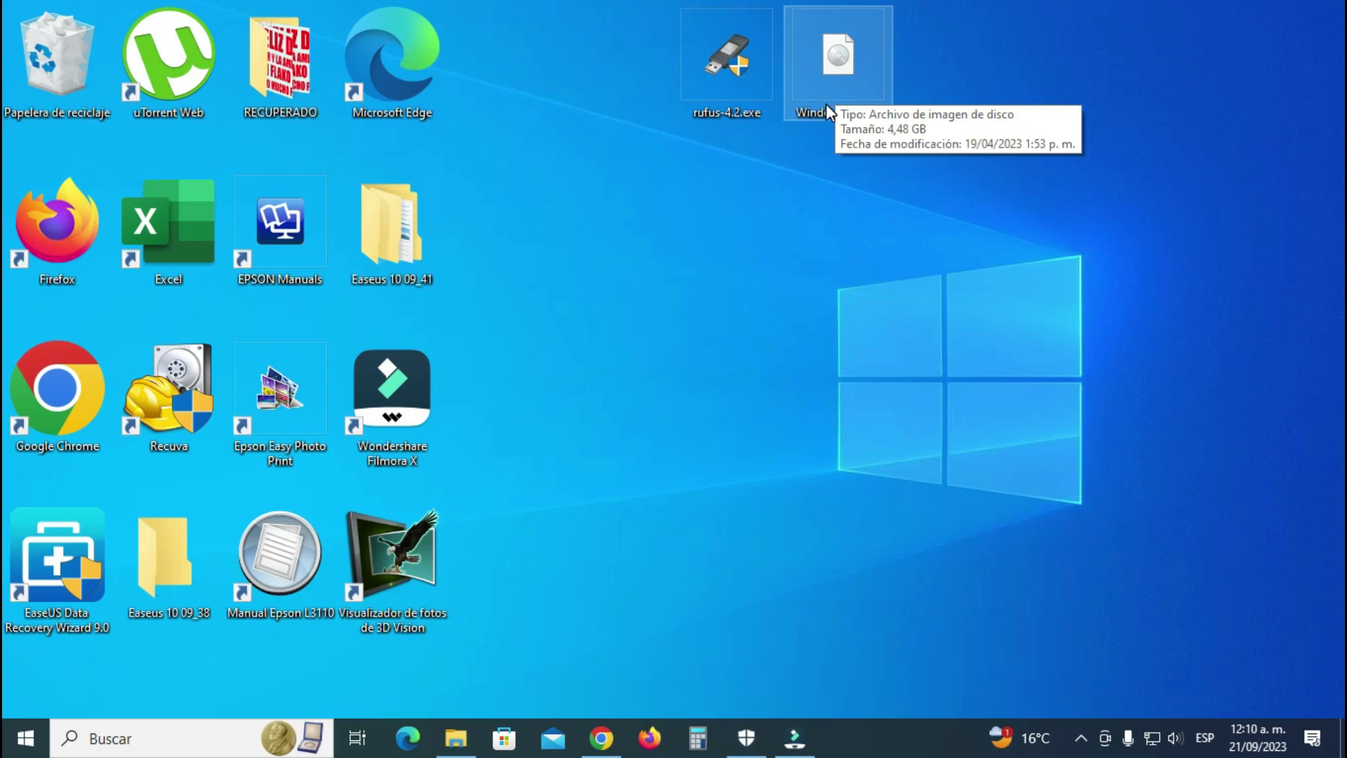
pyautogui.keyDown('ctrl'); pyautogui.click(734, 80); pyautogui.keyUp('ctrl')
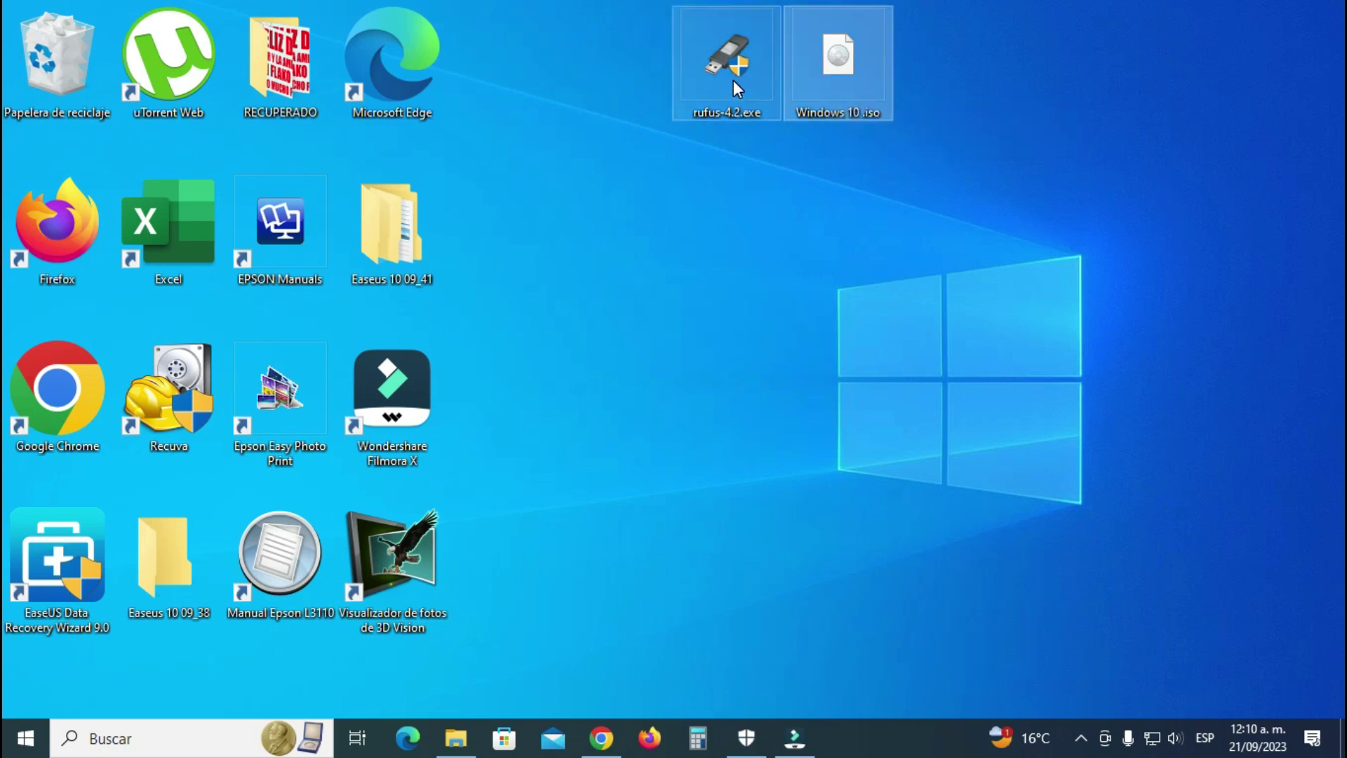
# Launch rufus-4.2.exe from the desktop with administrator rights and decline its online update check.
pyautogui.rightClick(721, 80)
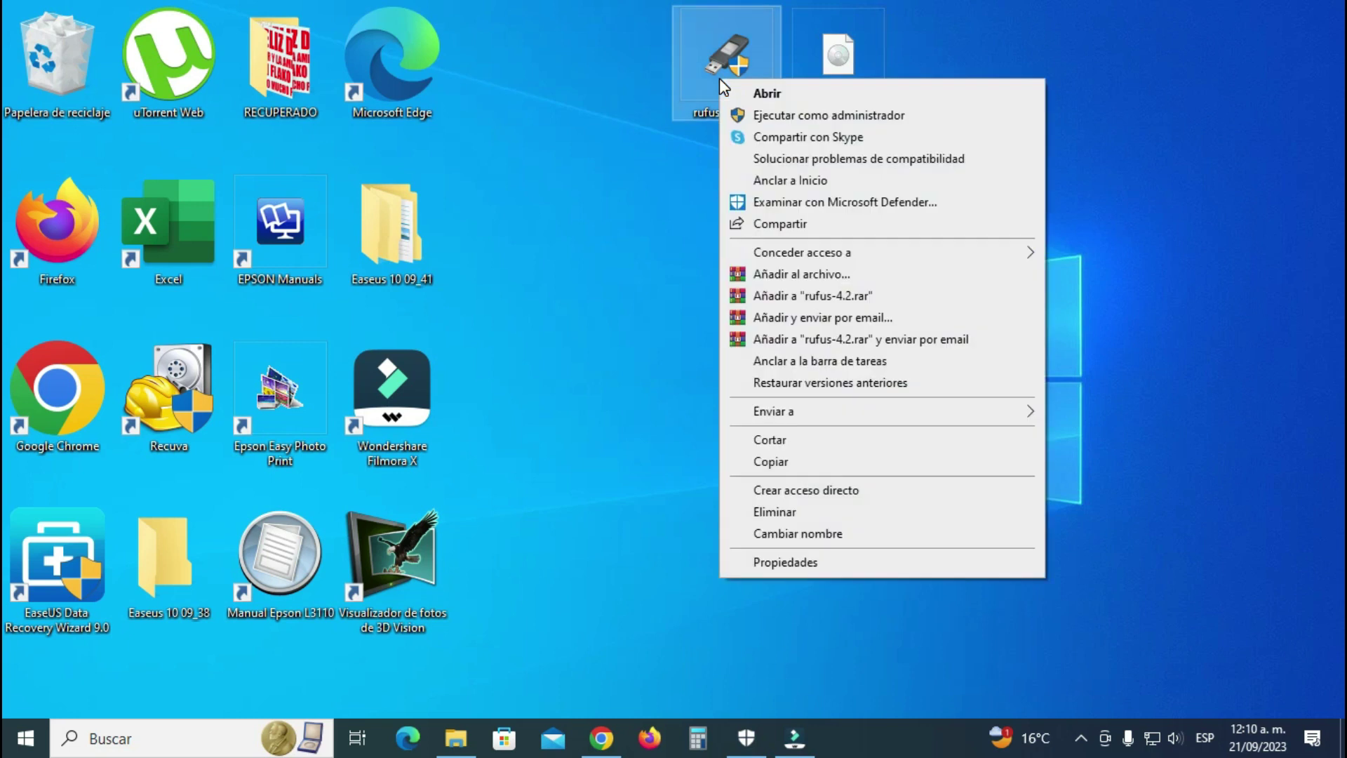
pyautogui.click(797, 115)
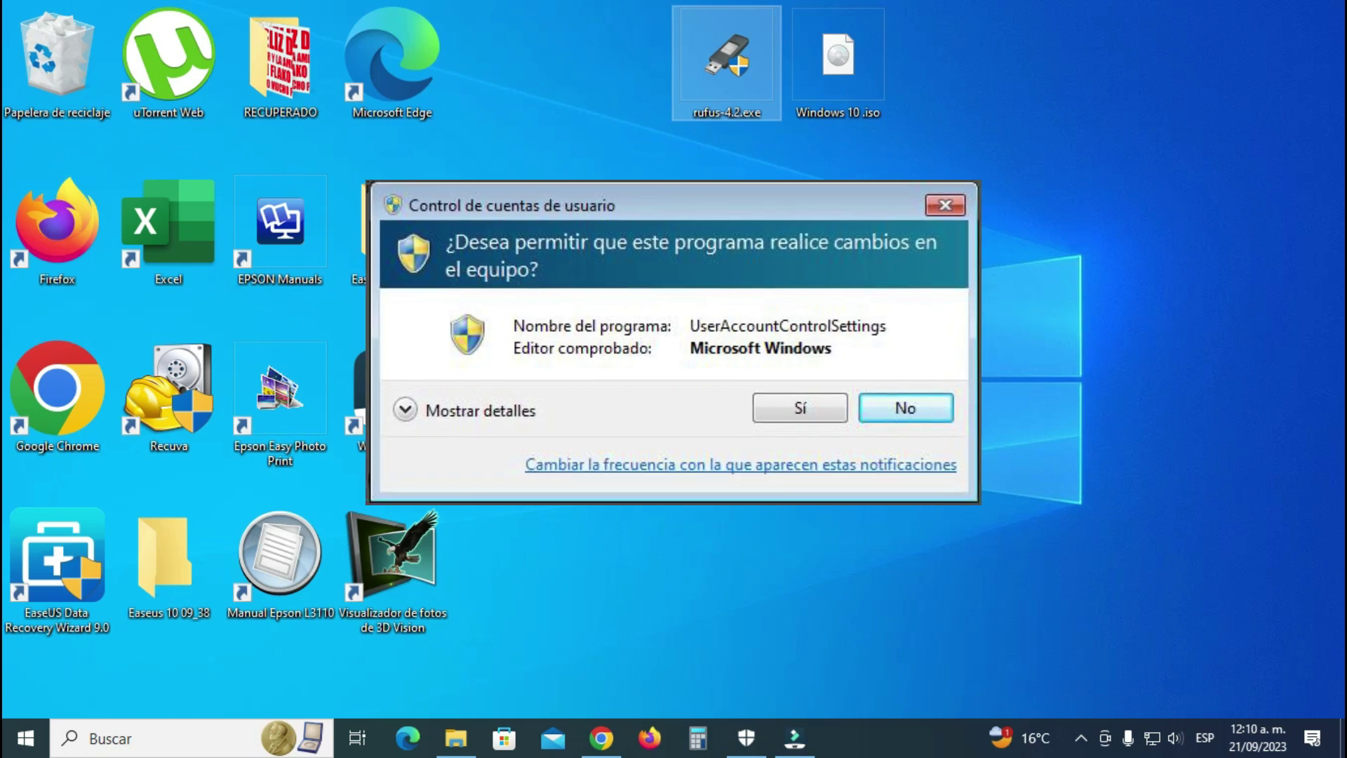
pyautogui.click(800, 408)
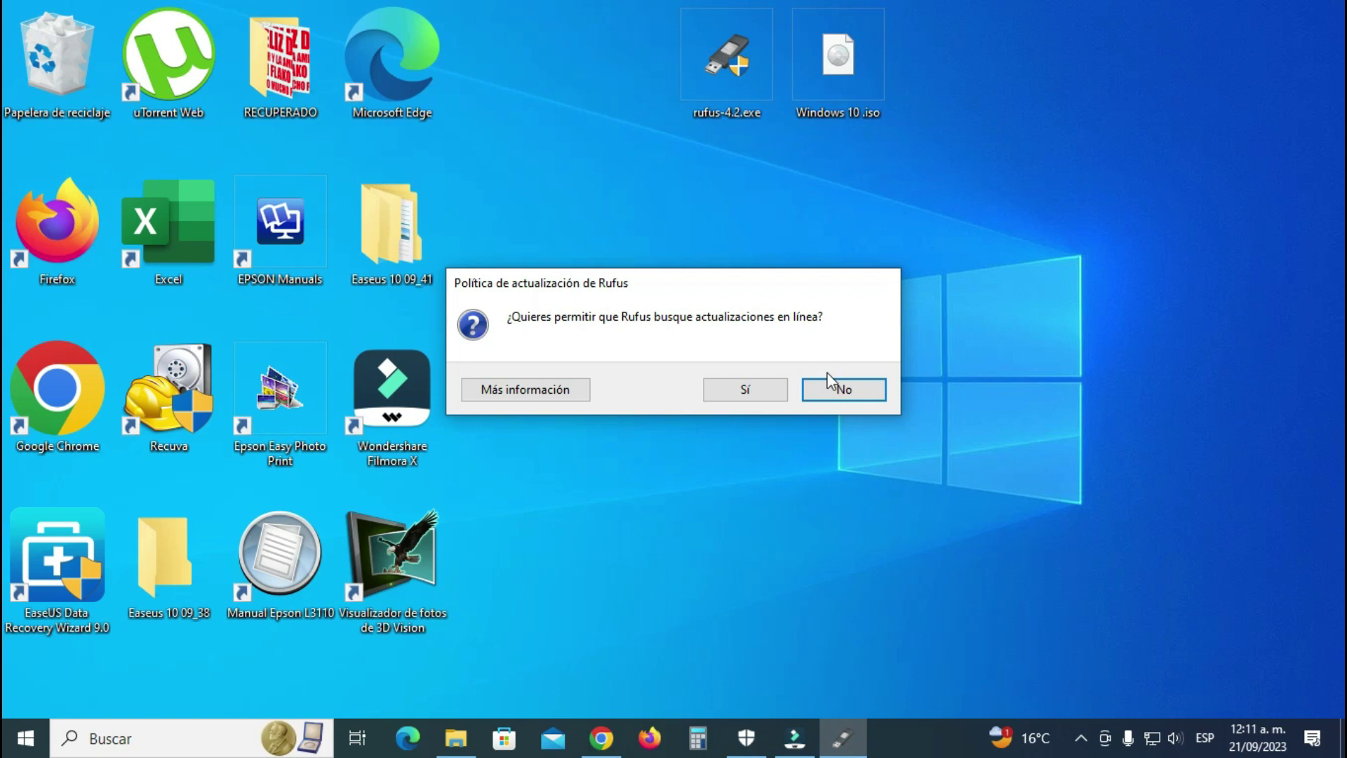
pyautogui.click(846, 390)
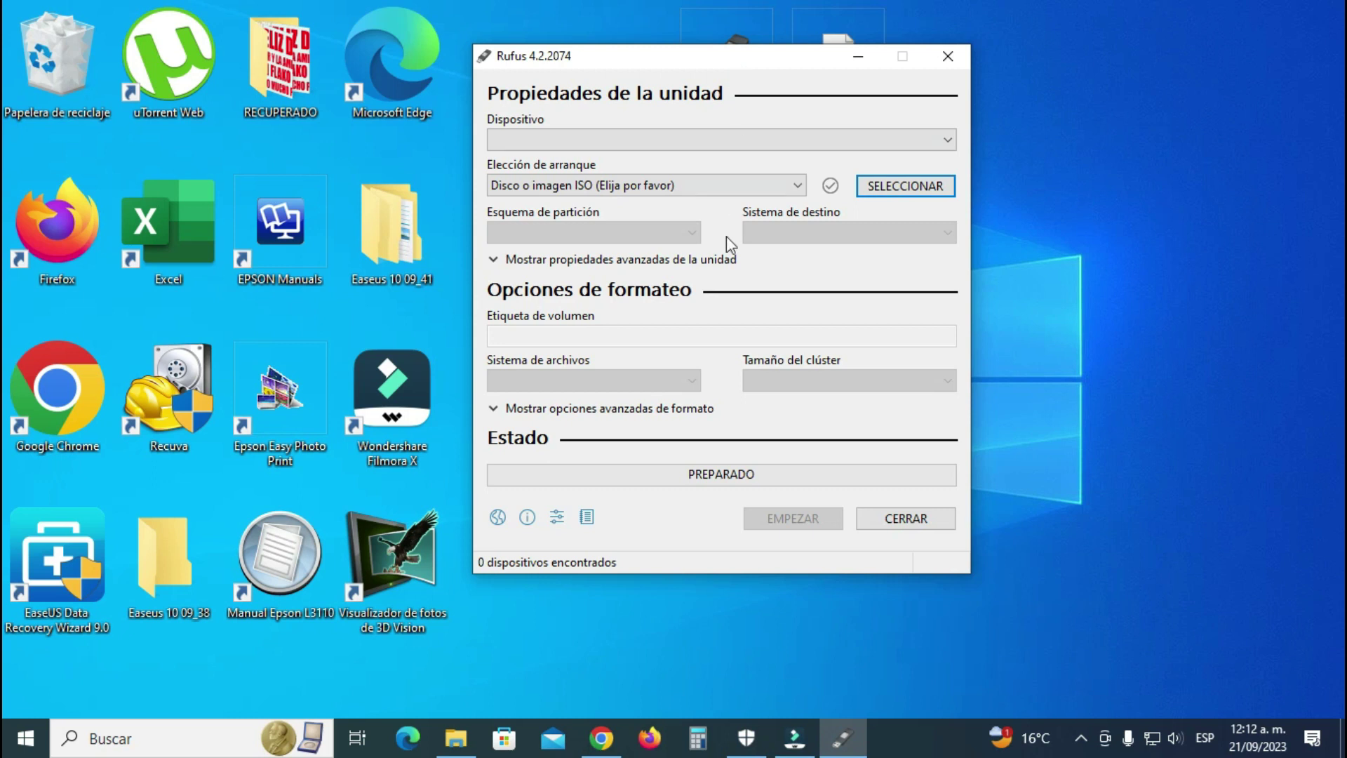
# Set the boot selection to a disk or ISO image and load Windows 10 .iso from the Escritorio folder.
pyautogui.click(790, 187)
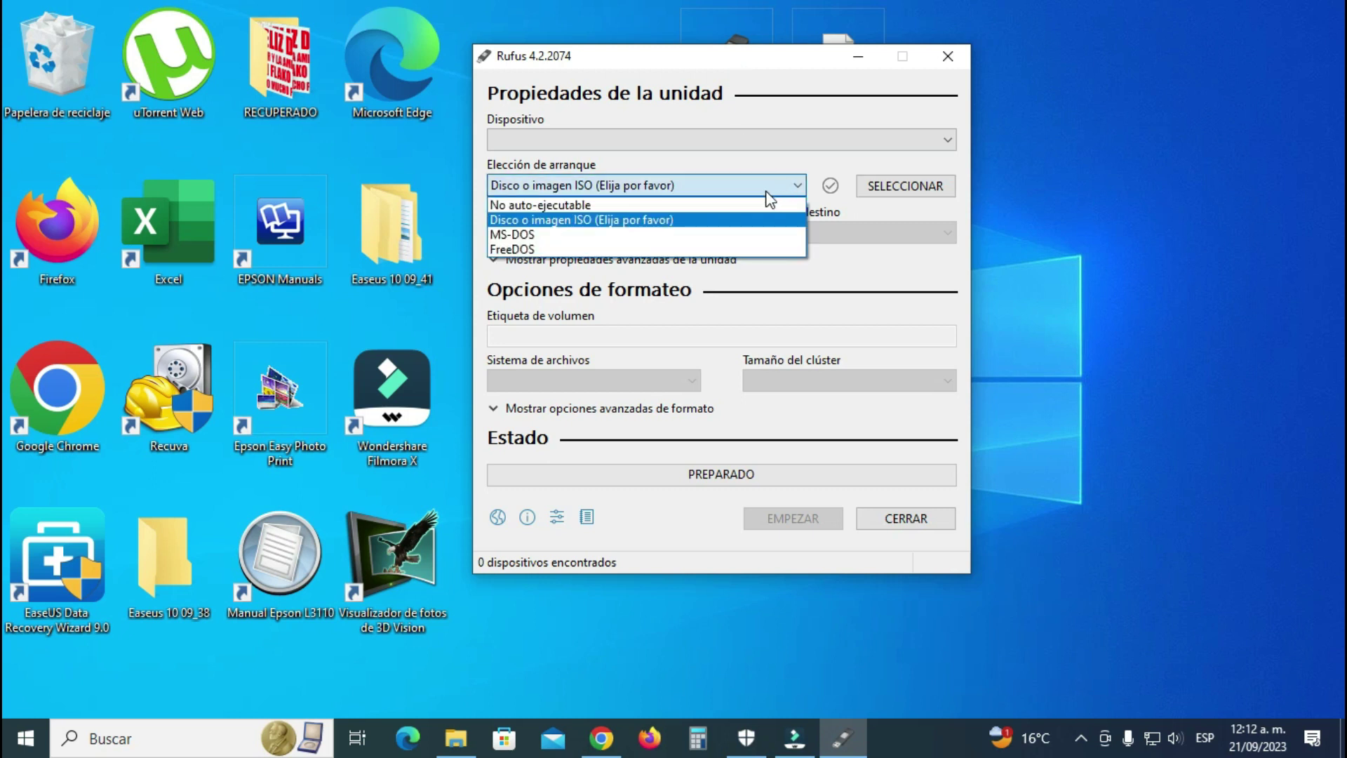
pyautogui.click(609, 222)
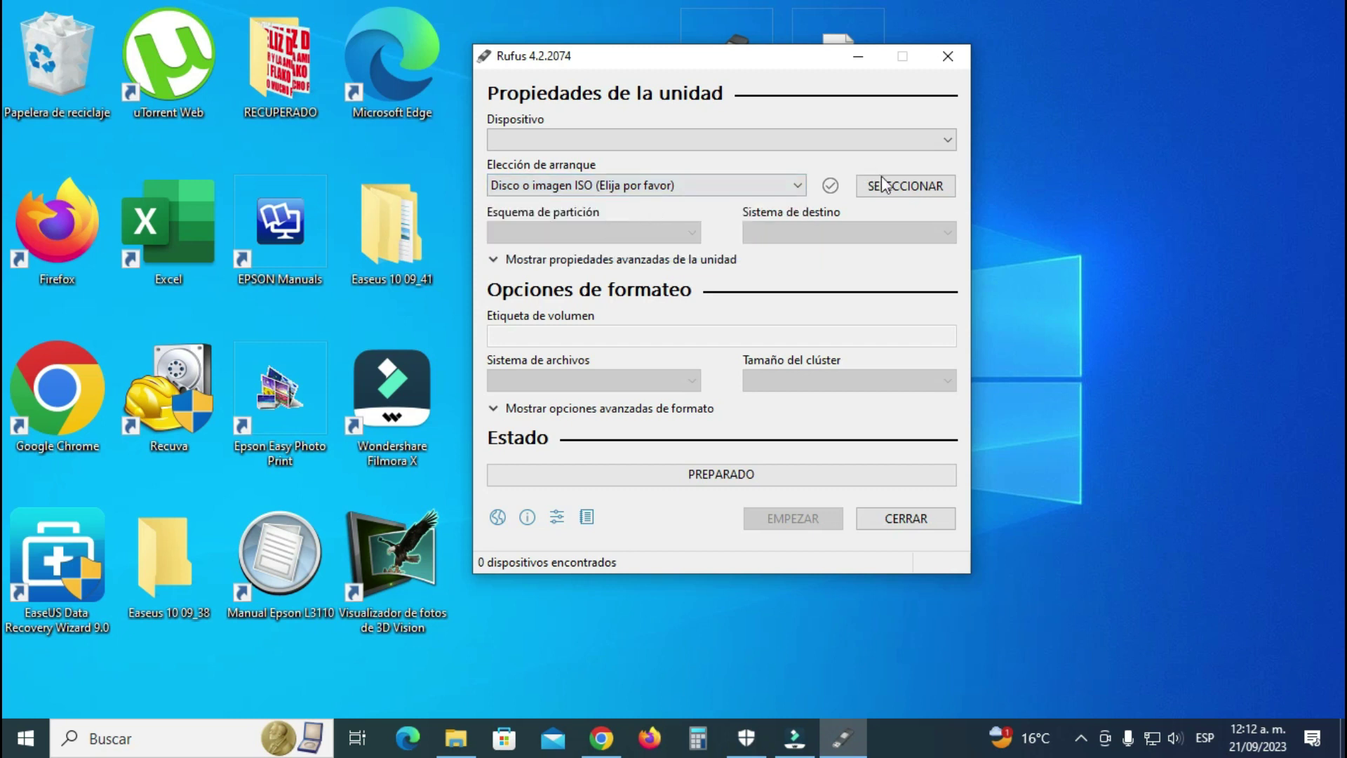
pyautogui.moveTo(796, 58); pyautogui.dragTo(808, 133)
pyautogui.click(915, 261)
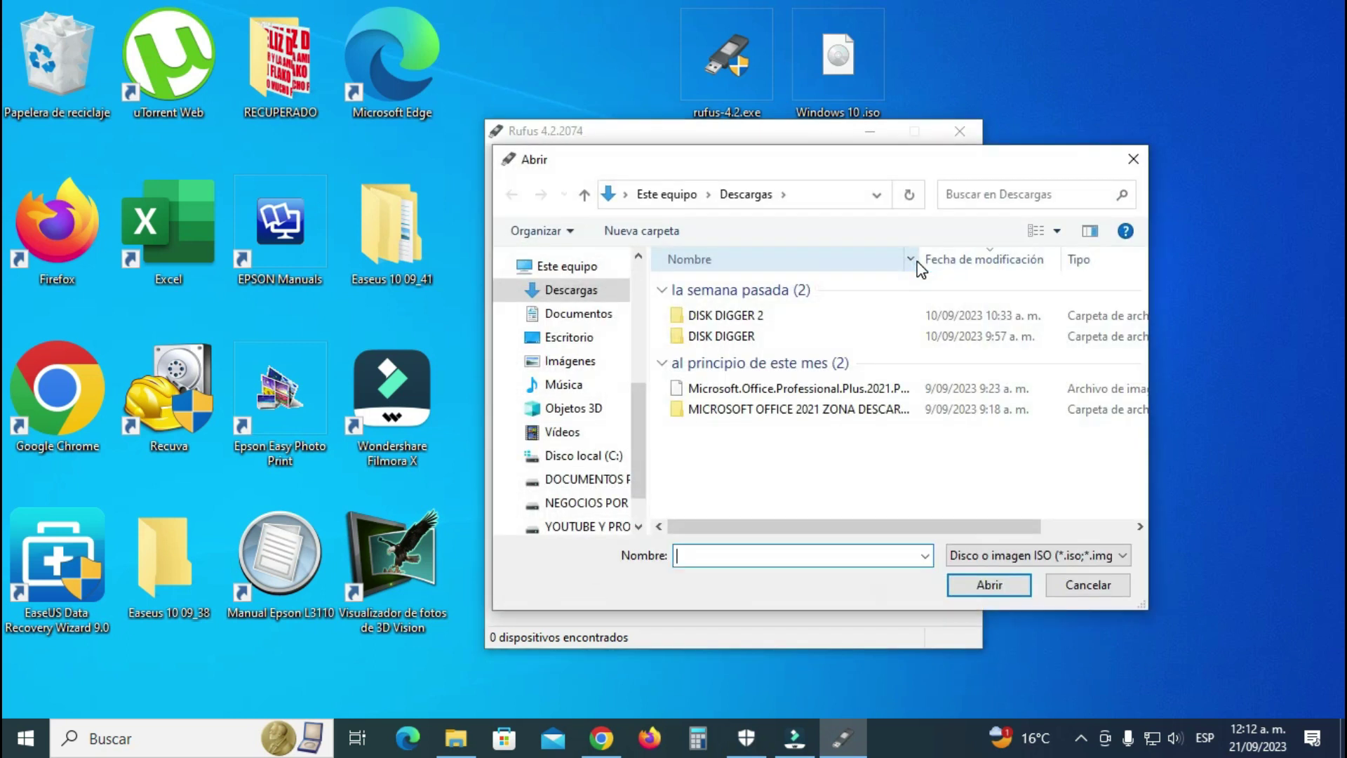
pyautogui.click(561, 338)
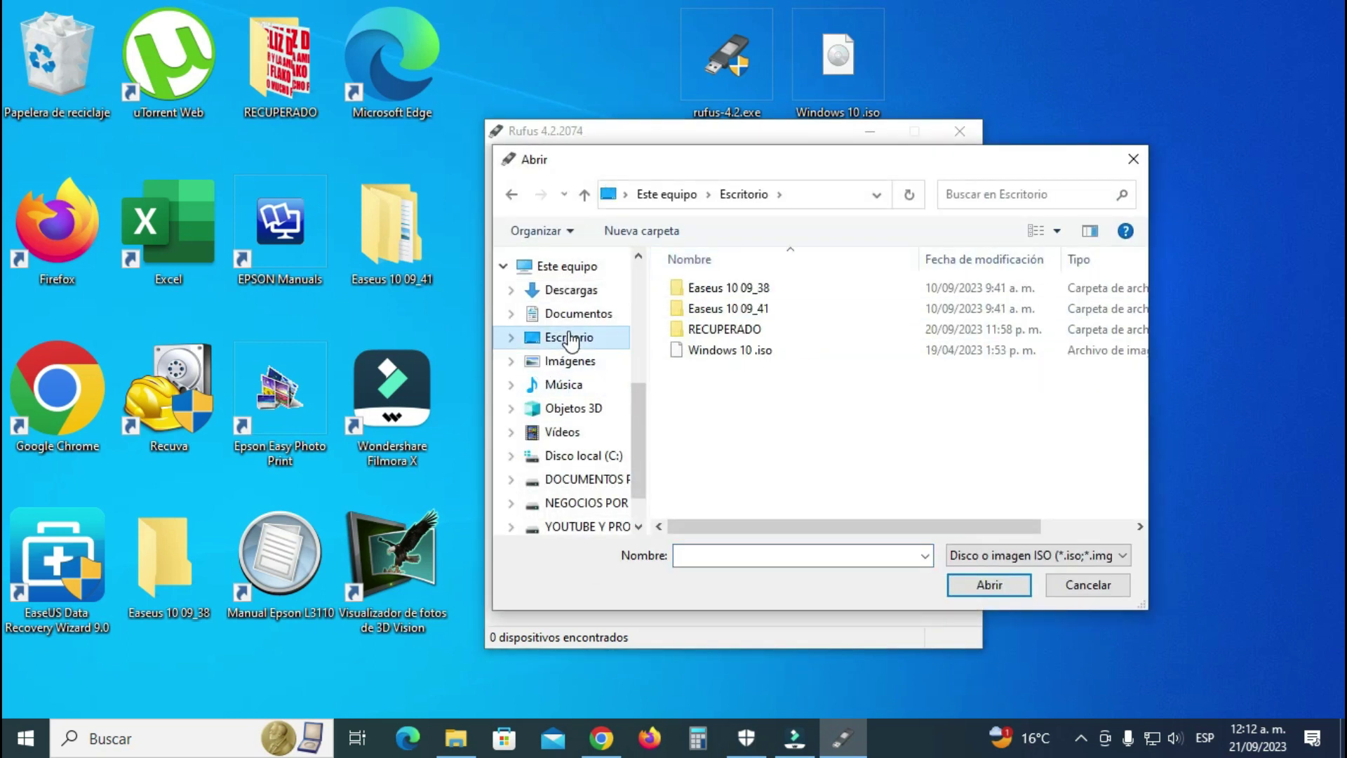
pyautogui.click(722, 355)
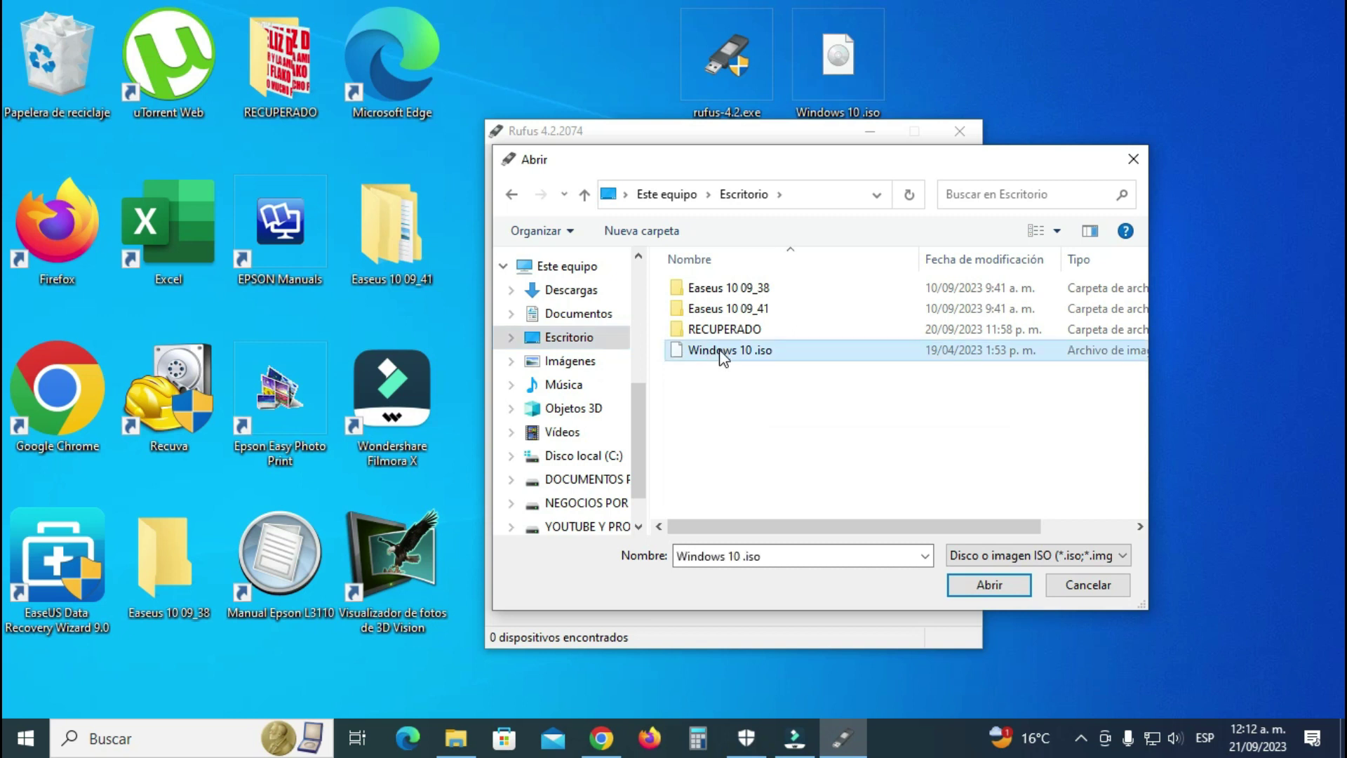
pyautogui.click(990, 588)
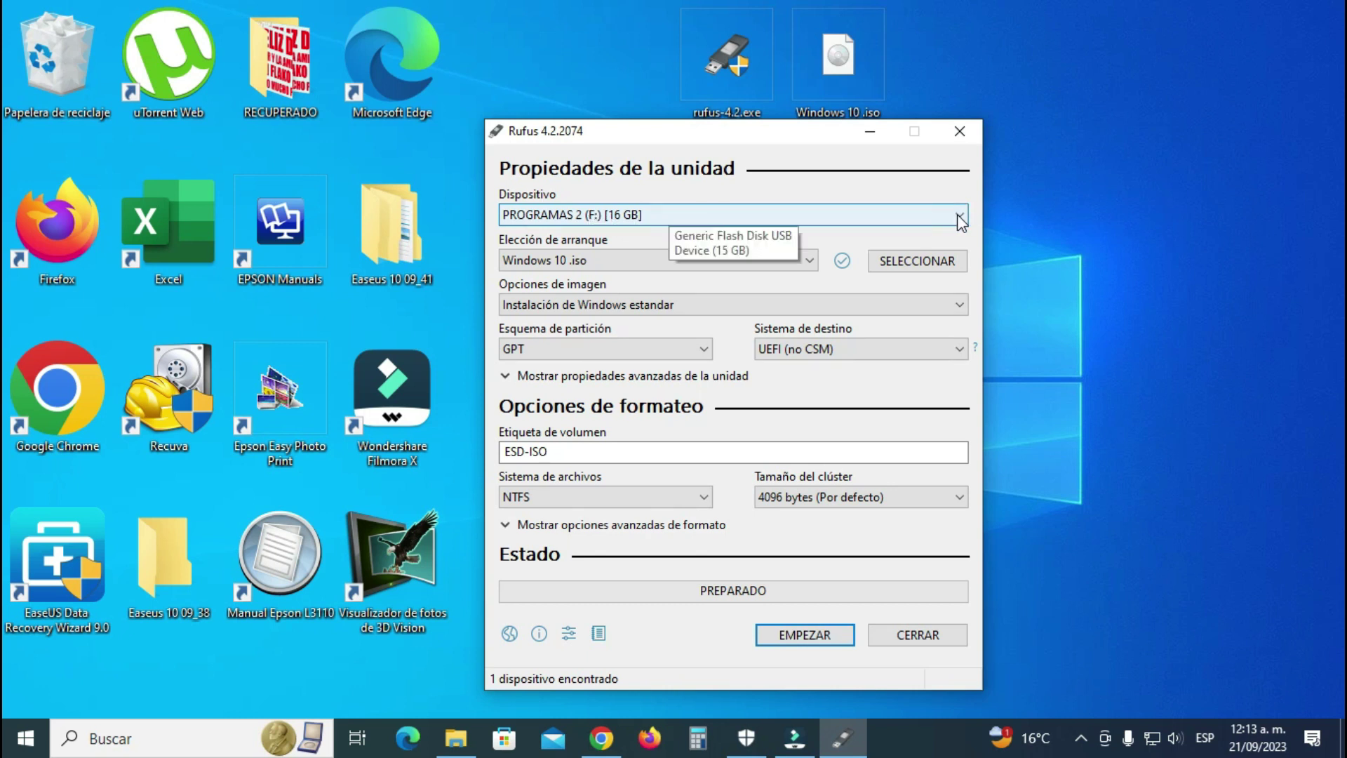
# Choose PROGRAMAS 2 (F:) [16 GB] as the target device and GPT as the partition scheme.
pyautogui.click(959, 215)
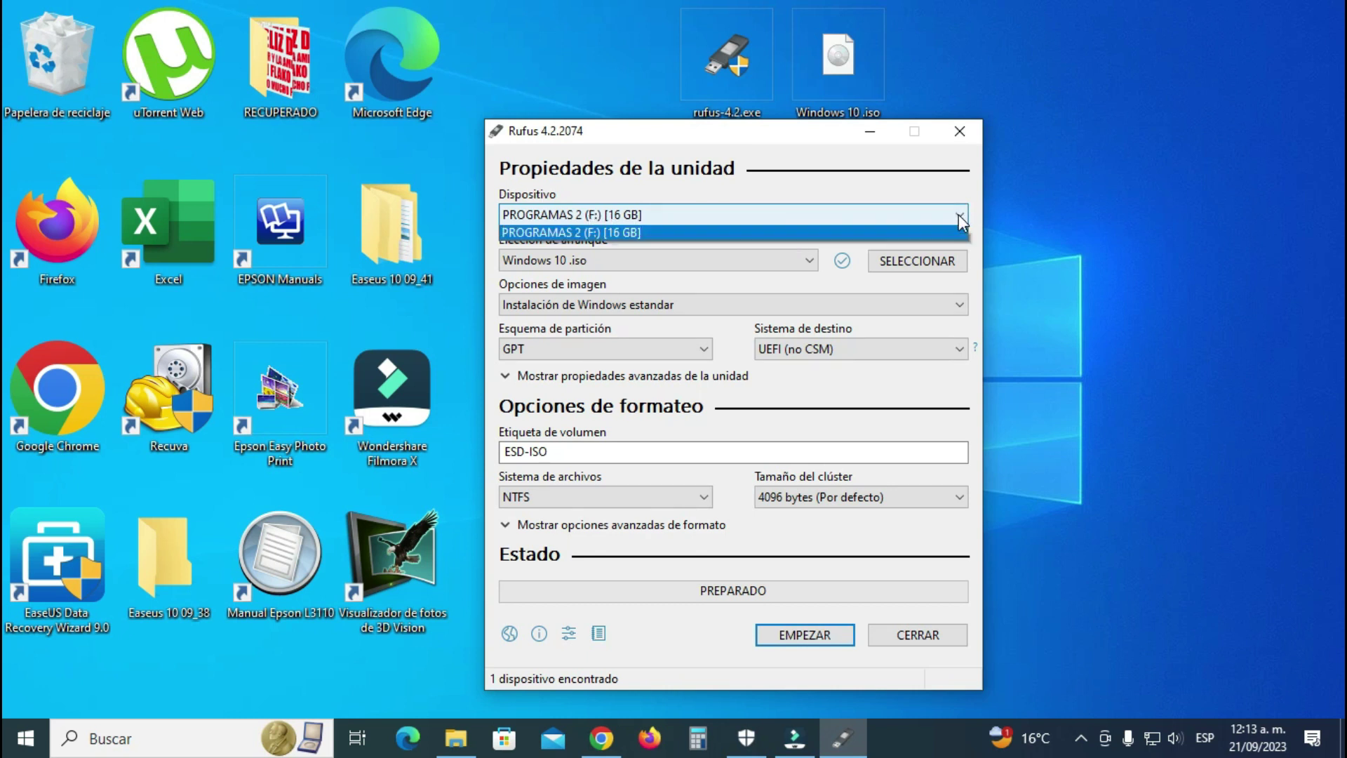
pyautogui.click(634, 234)
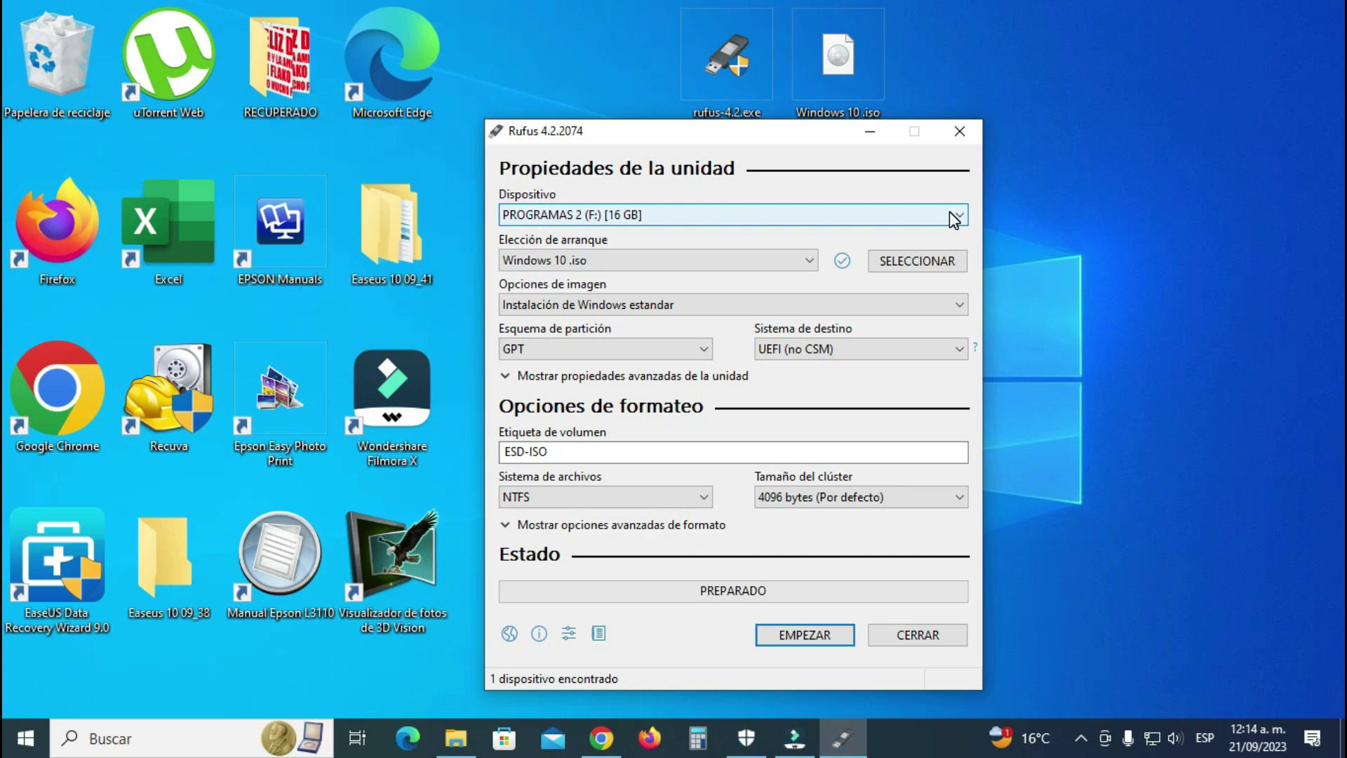
pyautogui.click(701, 351)
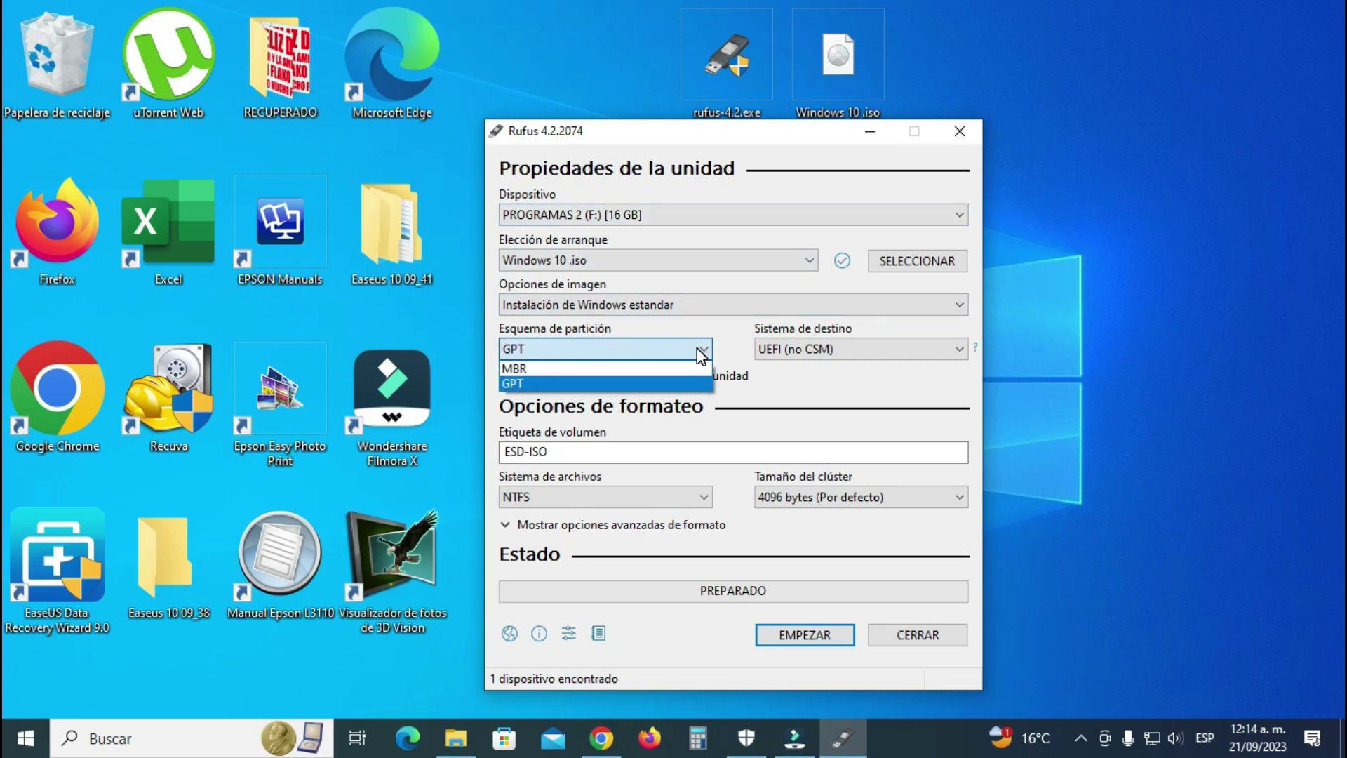
pyautogui.click(532, 384)
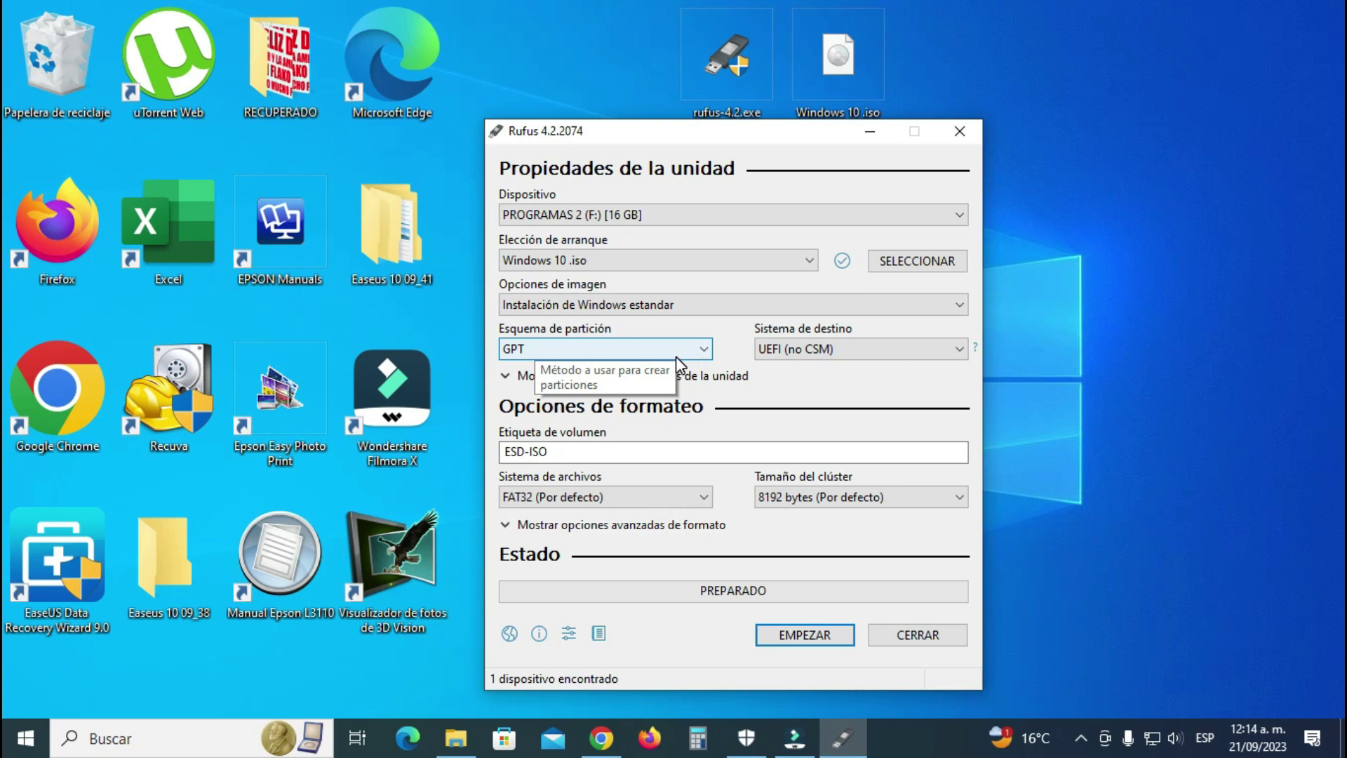
pyautogui.click(694, 349)
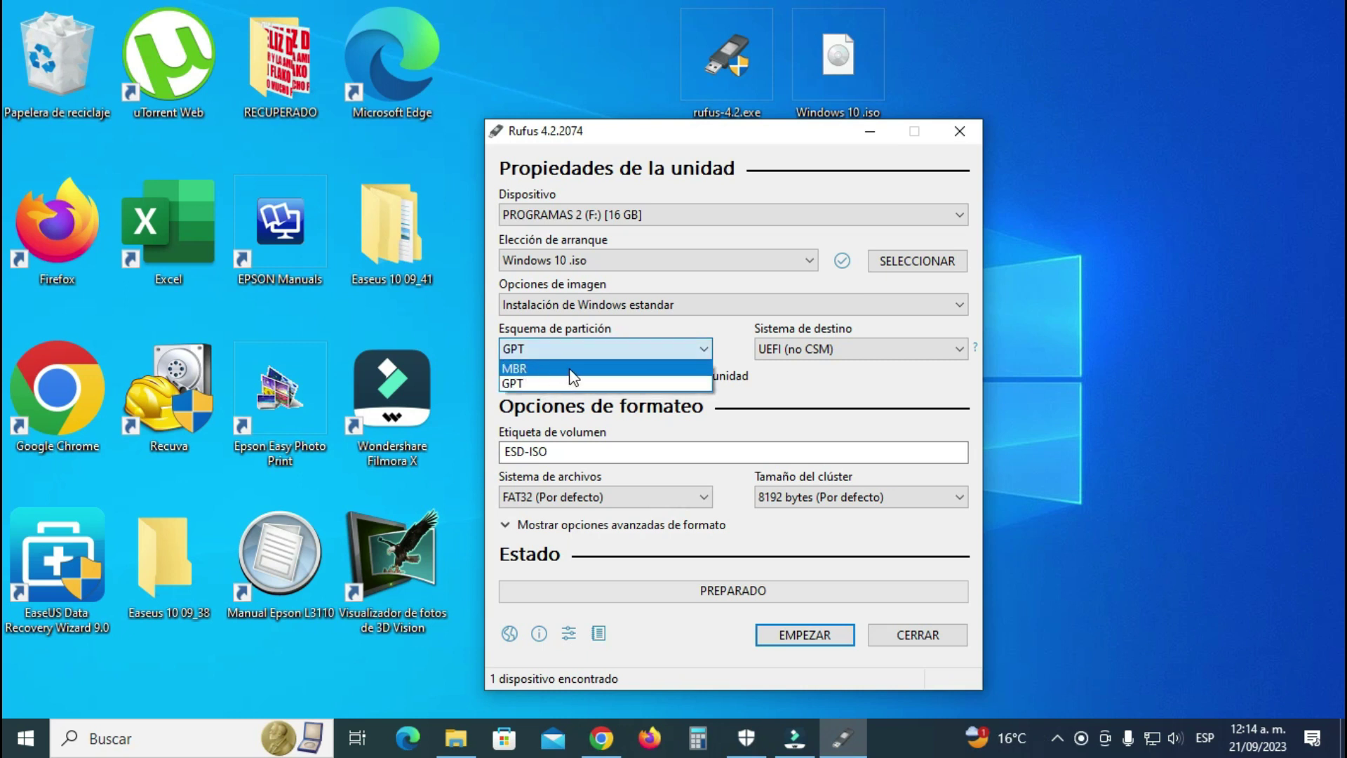
pyautogui.click(695, 349)
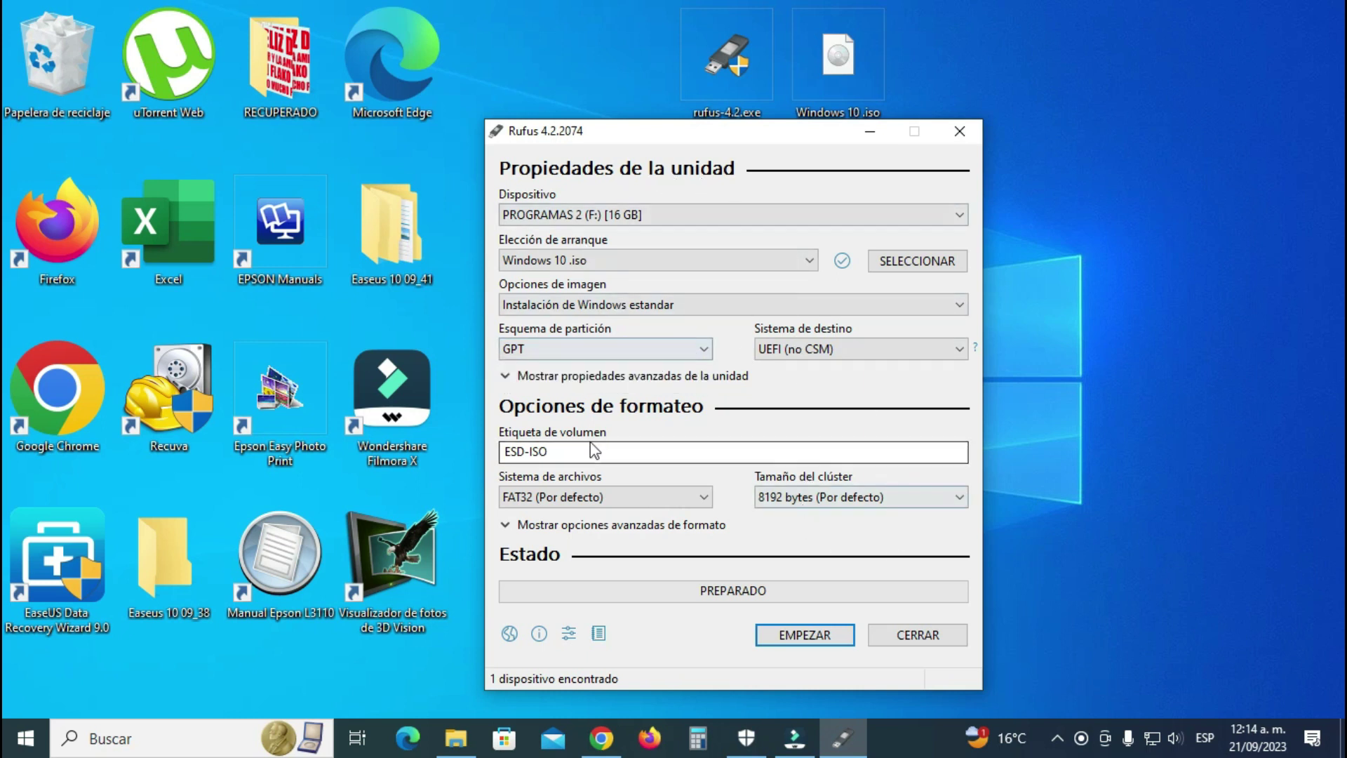
# Start creating the bootable USB drive with all Windows customization options unchecked, and accept erasing all data on it.
pyautogui.click(799, 637)
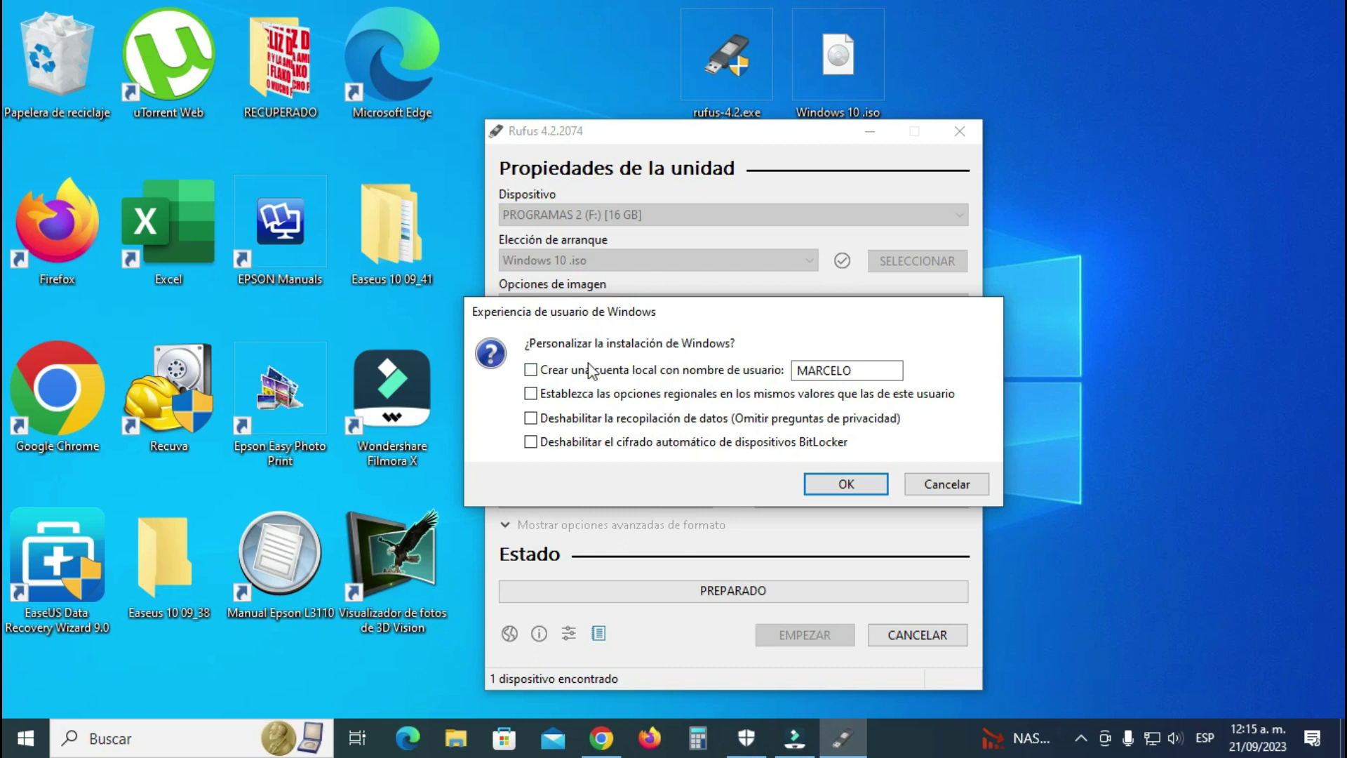
pyautogui.click(847, 486)
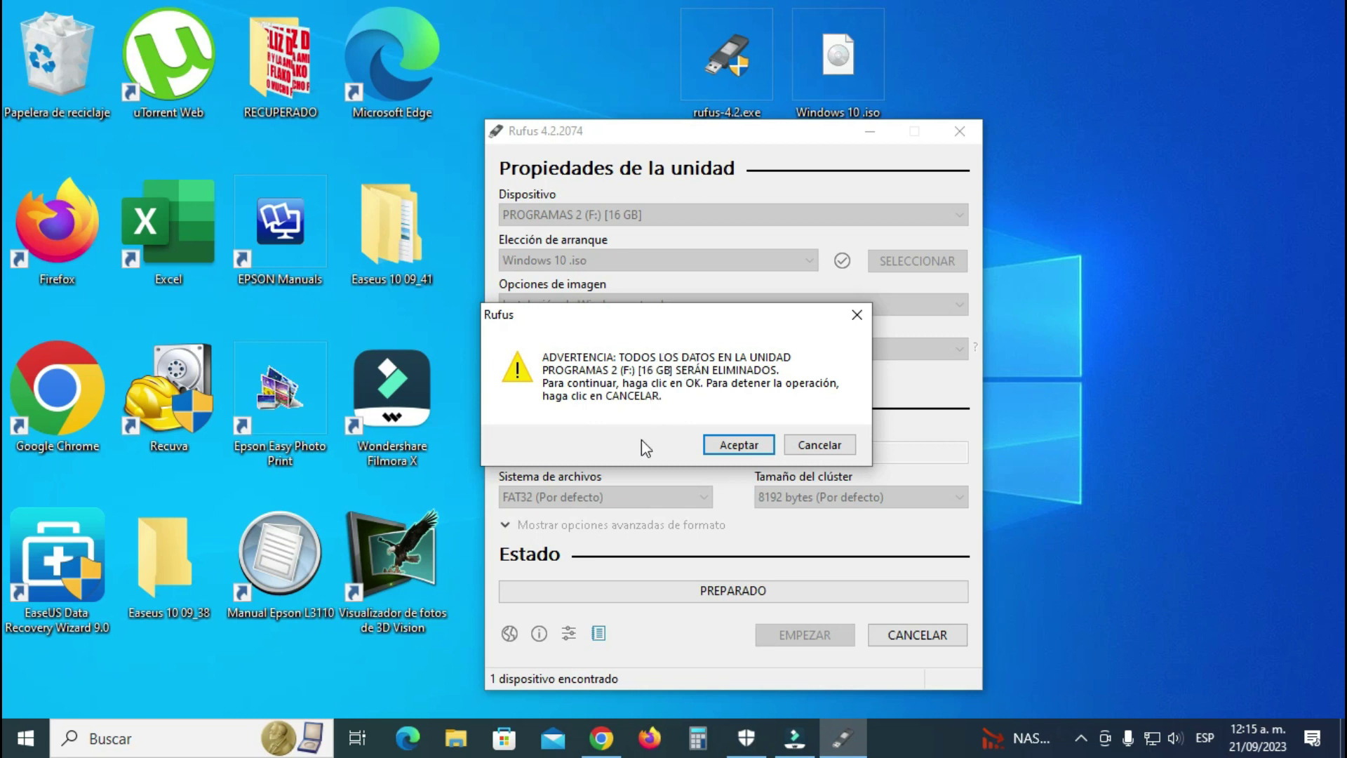
pyautogui.click(734, 446)
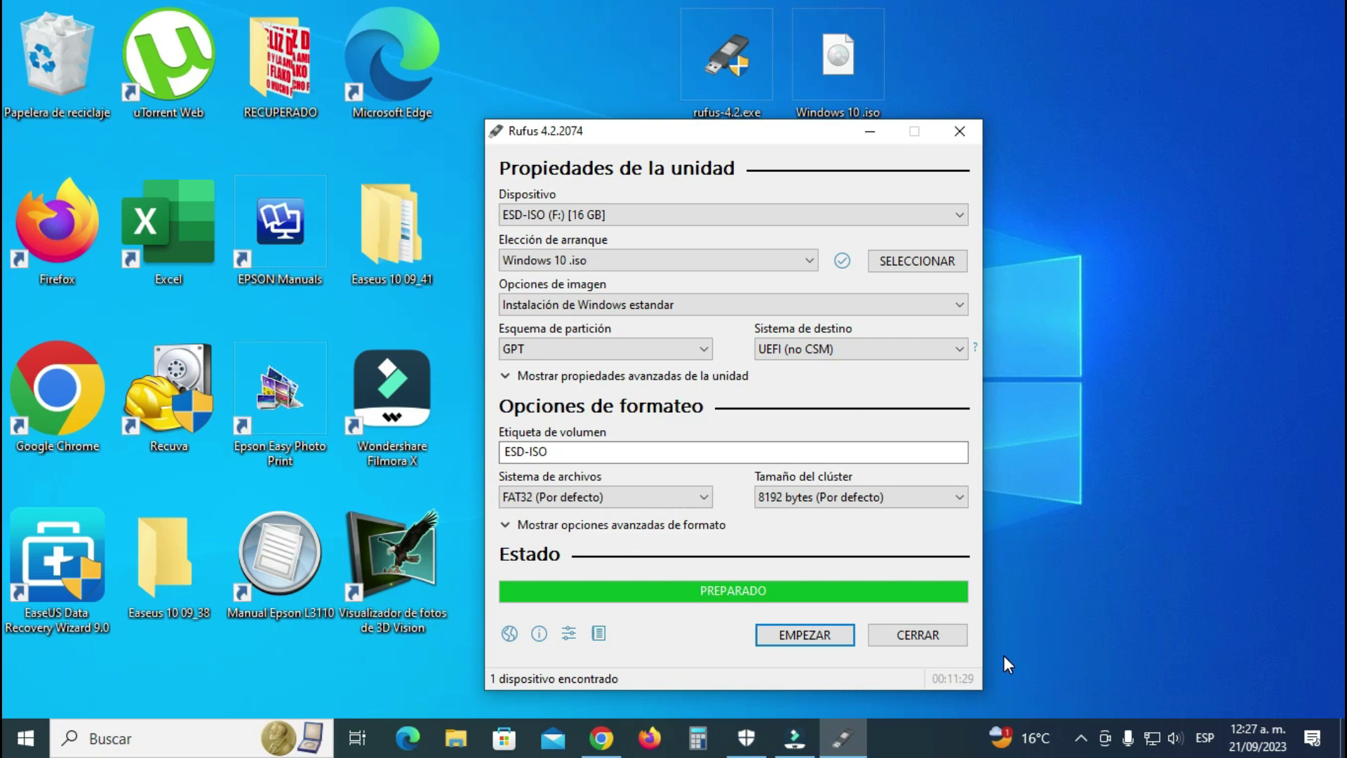
# Switch to File Explorer, examine the contents of the ESD-ISO (F:) drive, and minimize the window.
pyautogui.click(455, 738)
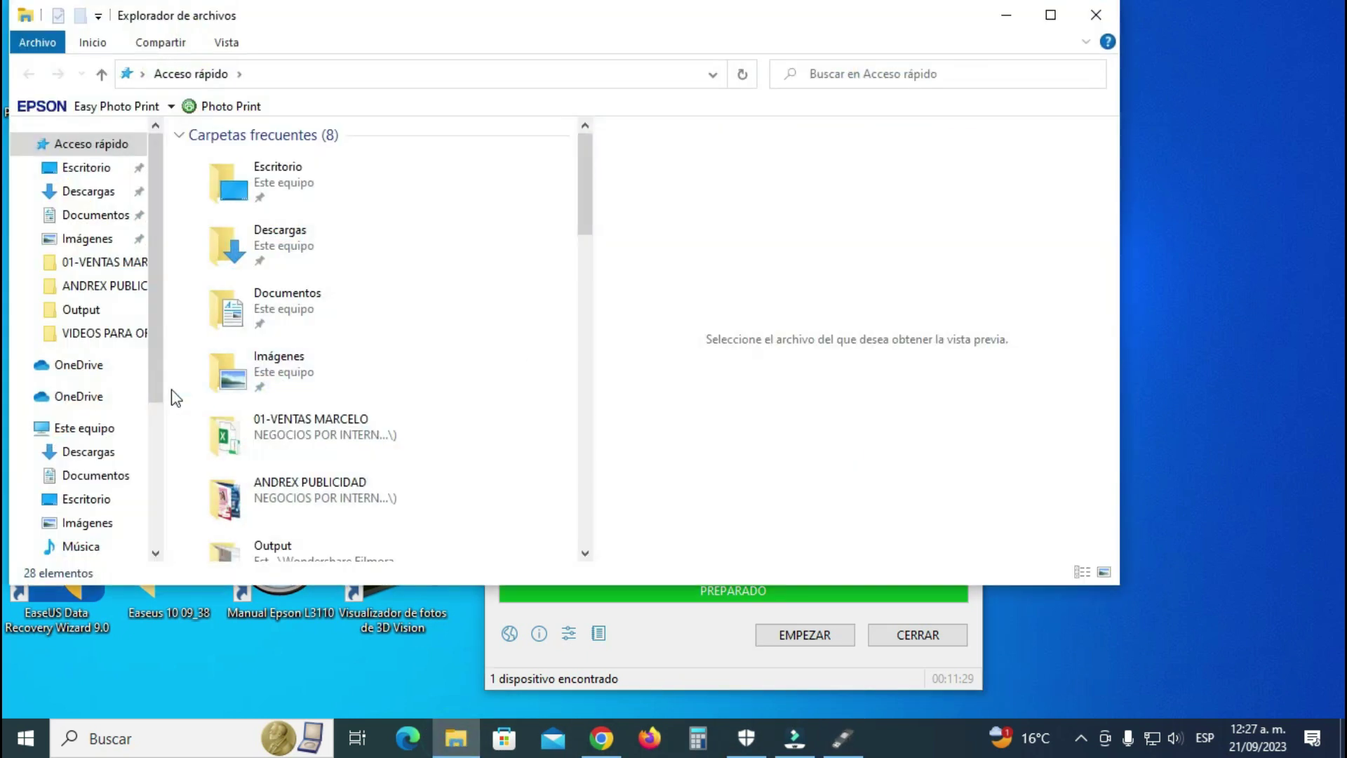
pyautogui.click(89, 428)
pyautogui.scroll(-3, 350, 337)
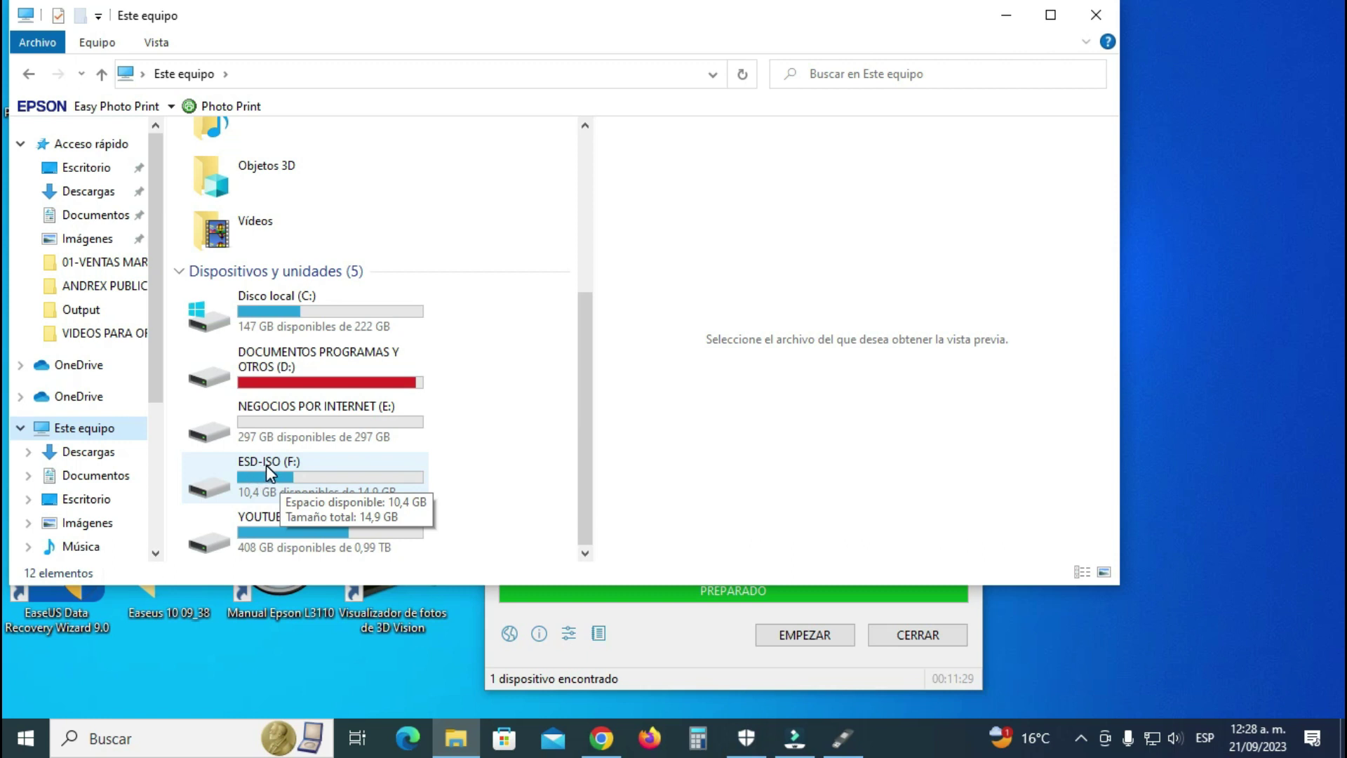
pyautogui.doubleClick(300, 480)
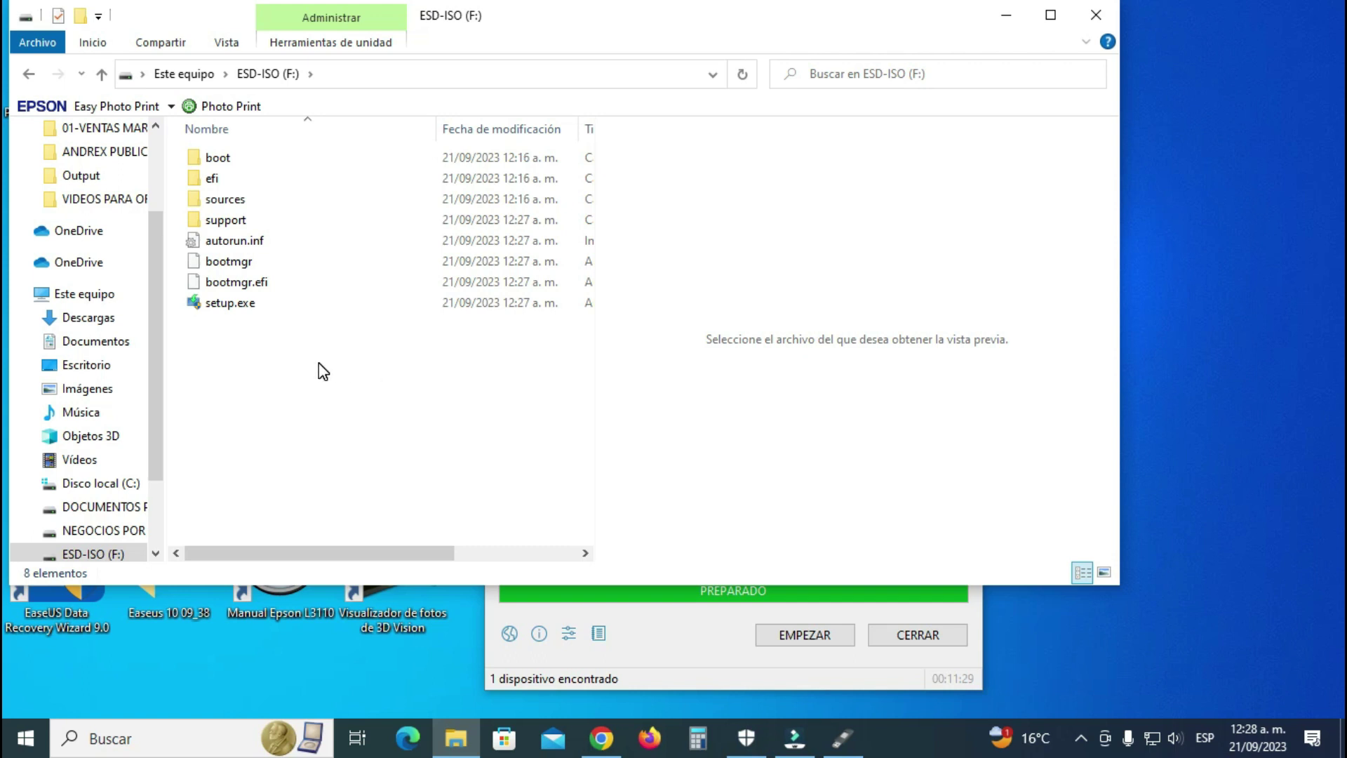
pyautogui.click(1006, 15)
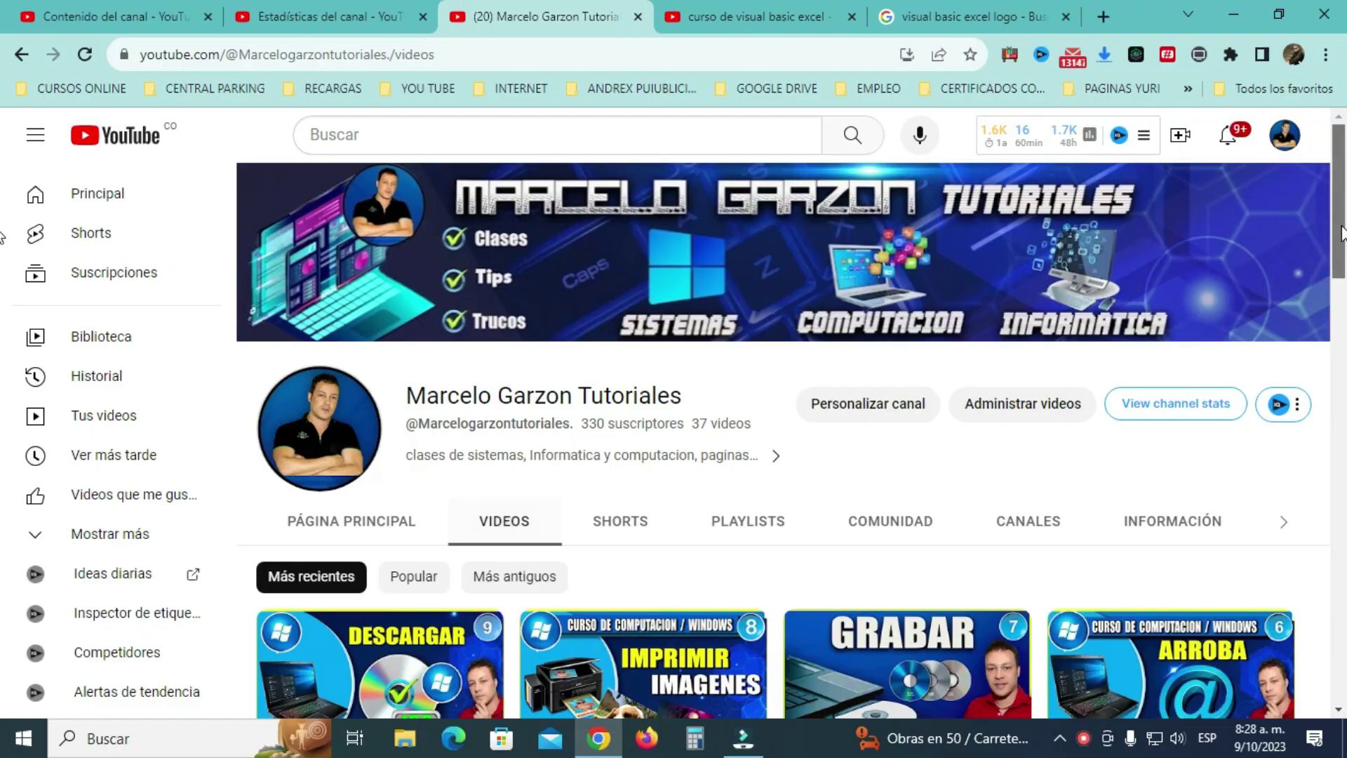
# Browse the YouTube channel's list of videos and its Shorts in Chrome.
pyautogui.moveTo(1342, 234); pyautogui.dragTo(1345, 454)
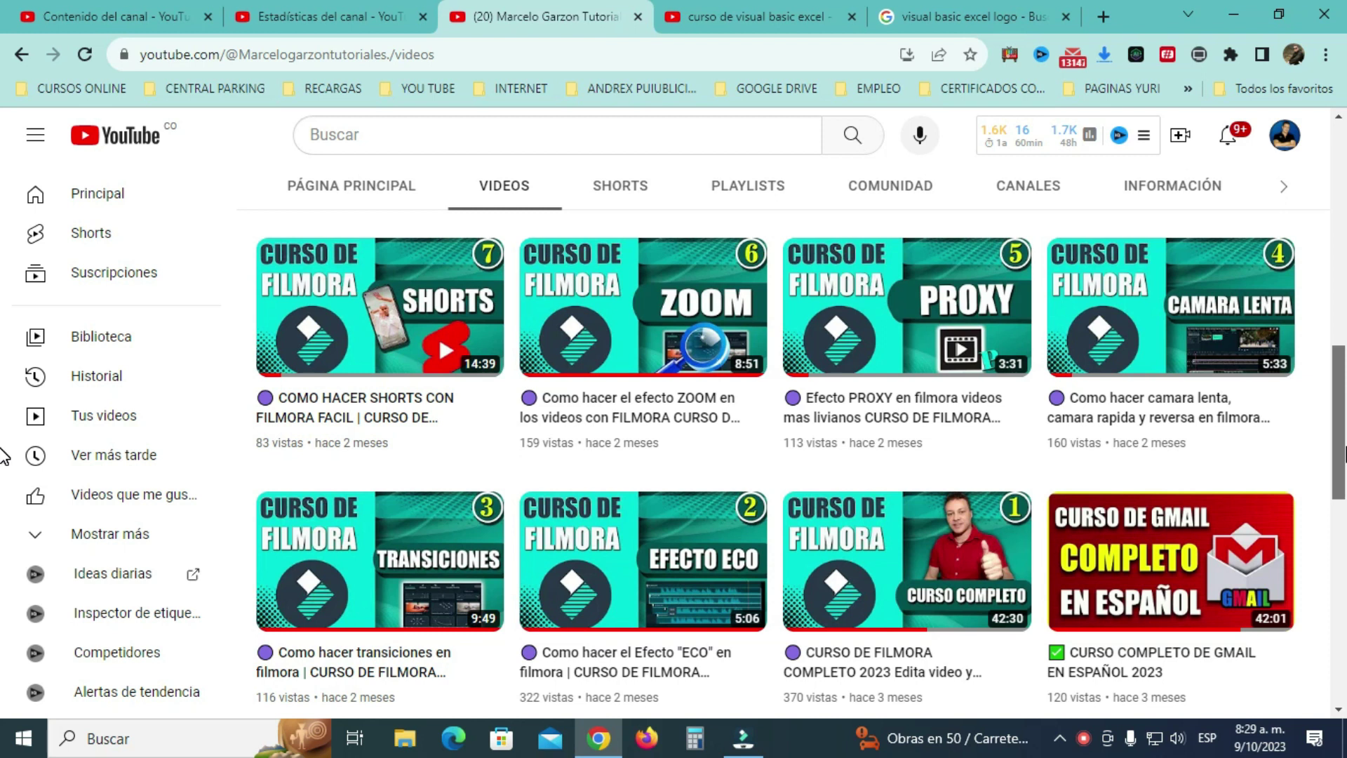
pyautogui.moveTo(1344, 455); pyautogui.dragTo(1345, 656)
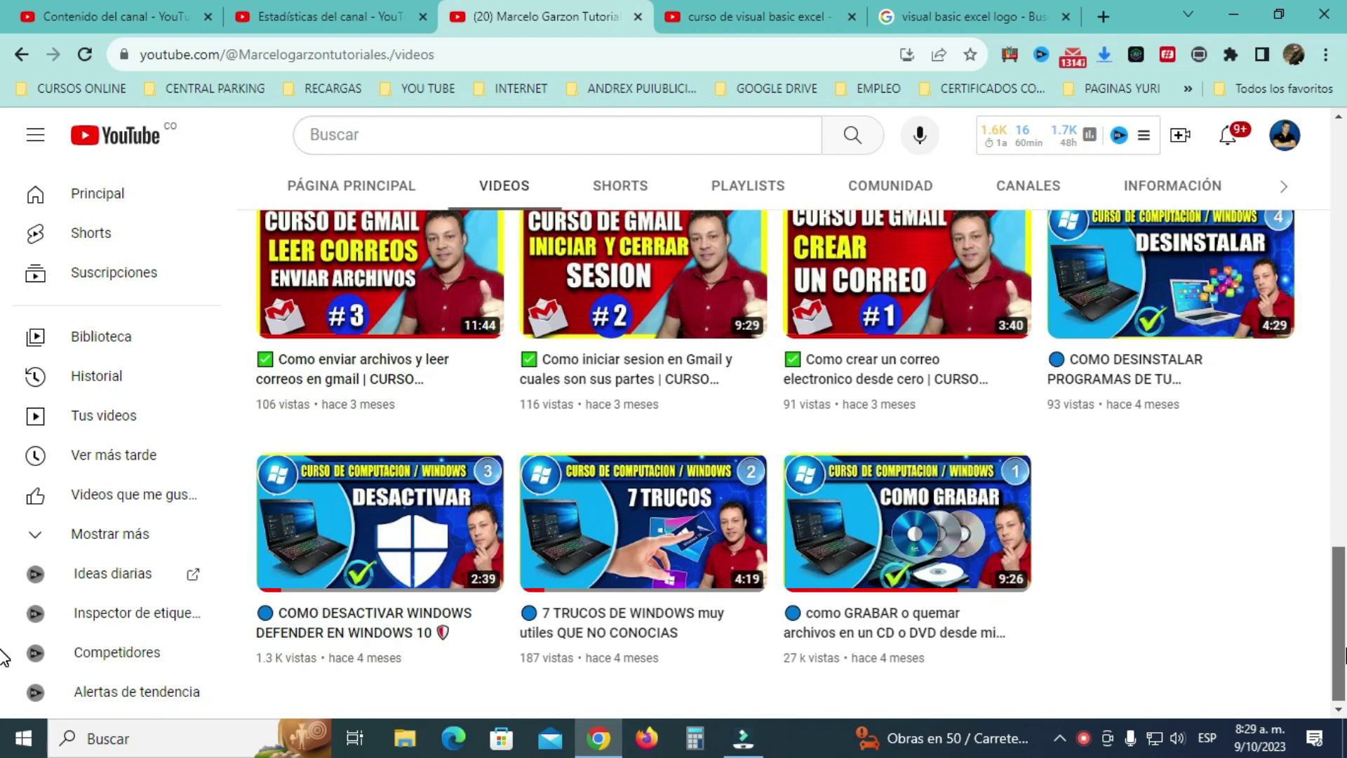
pyautogui.moveTo(1345, 656); pyautogui.dragTo(1345, 298)
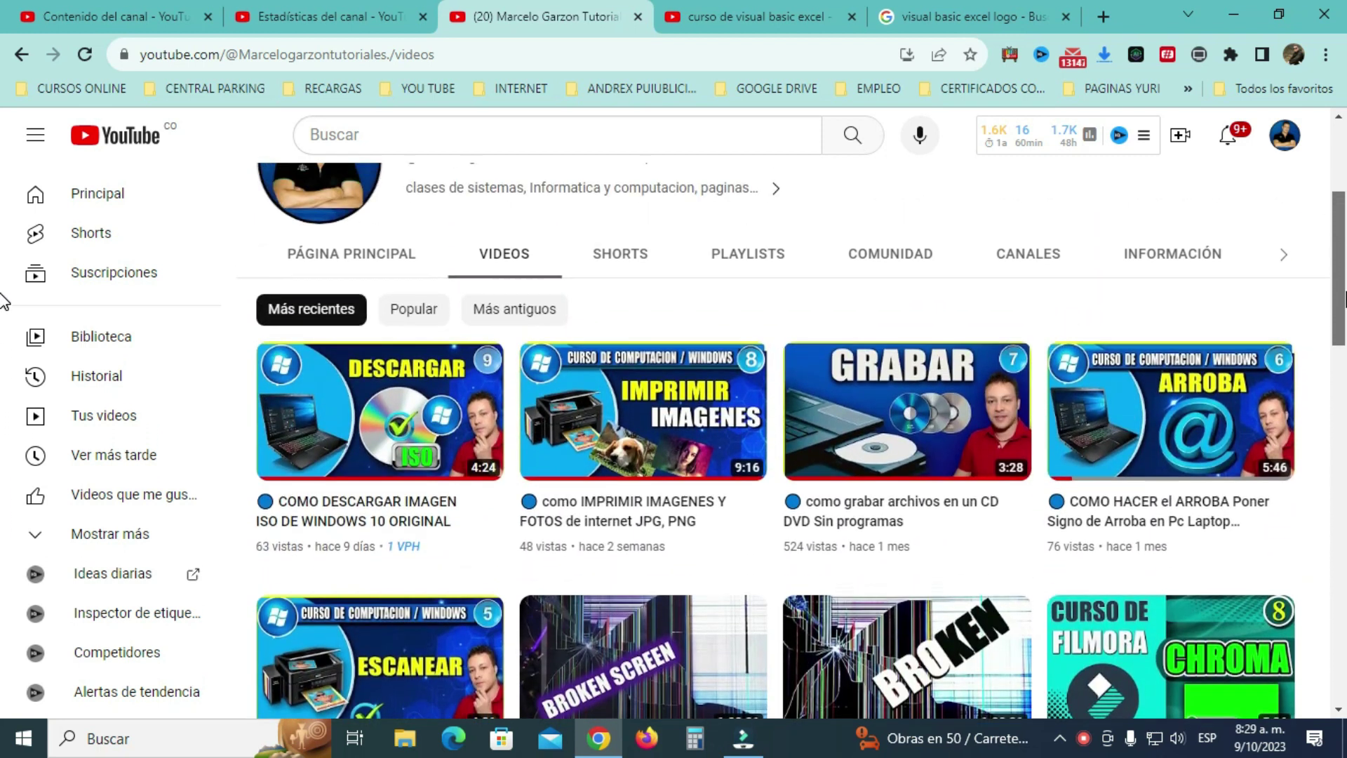
pyautogui.click(660, 261)
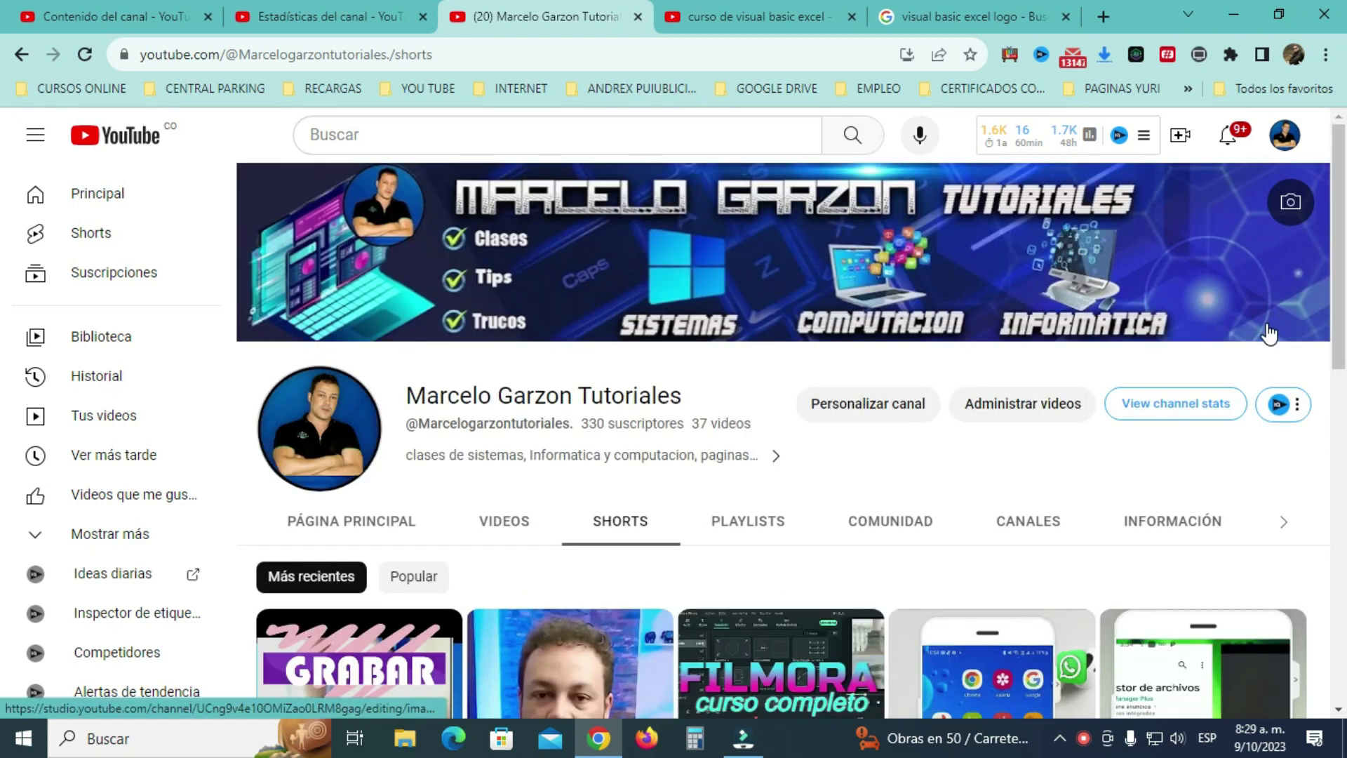
pyautogui.scroll(-3, 1266, 330)
pyautogui.scroll(-3, 1268, 333)
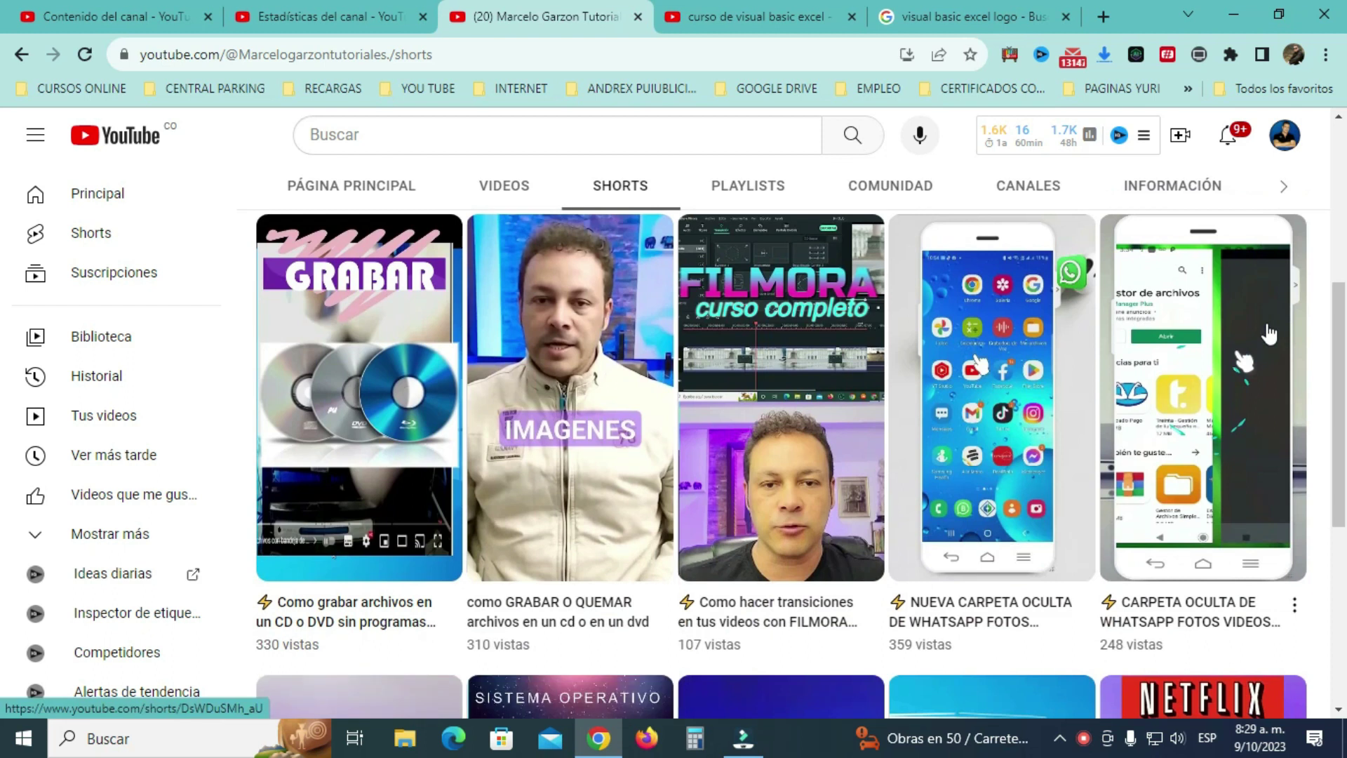
pyautogui.scroll(-3, 1269, 334)
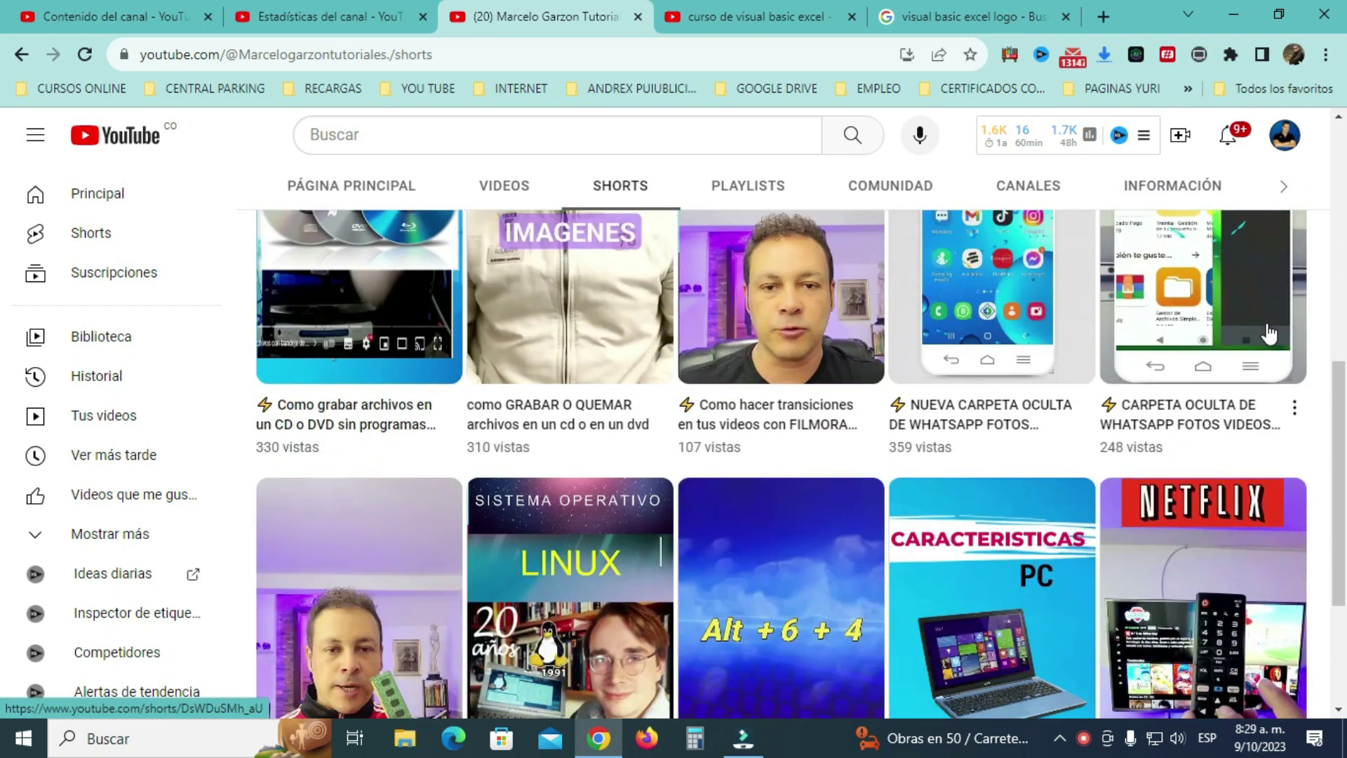
pyautogui.scroll(-3, 1269, 333)
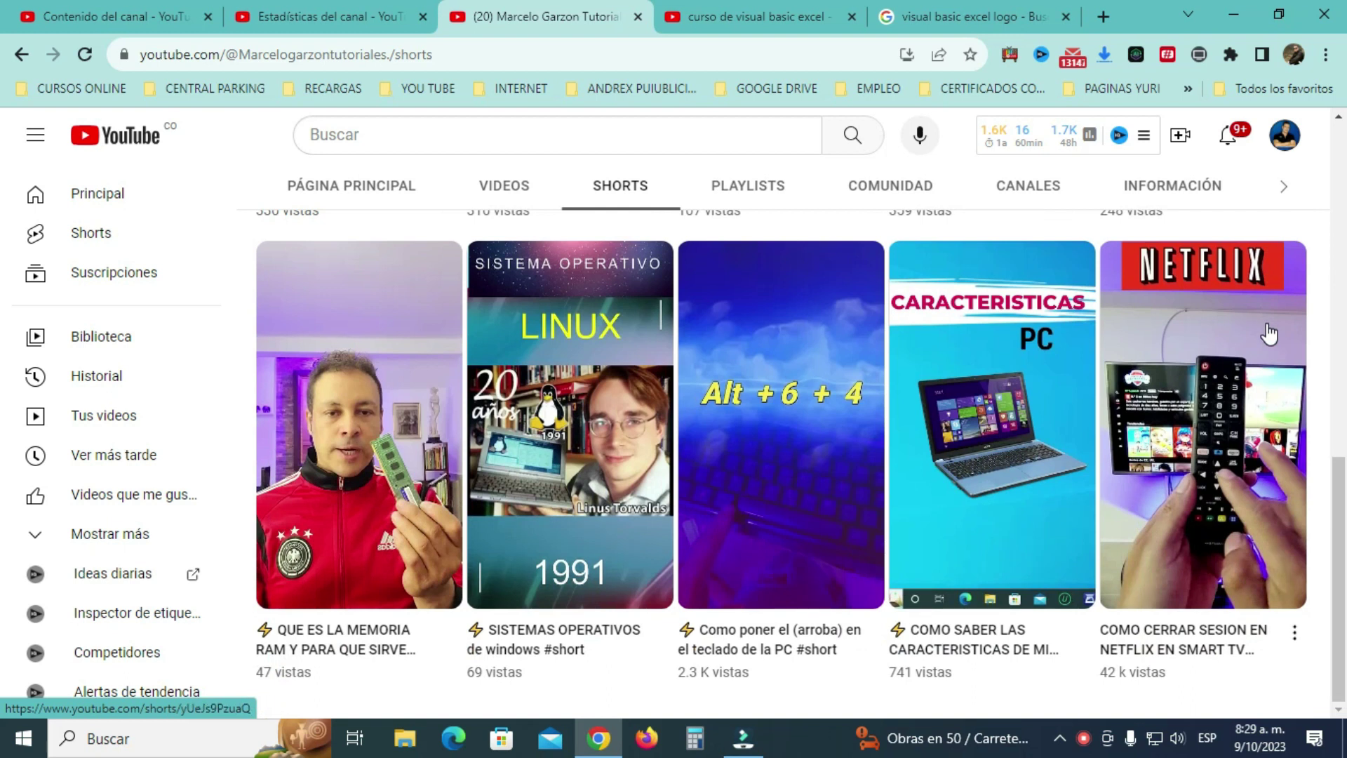